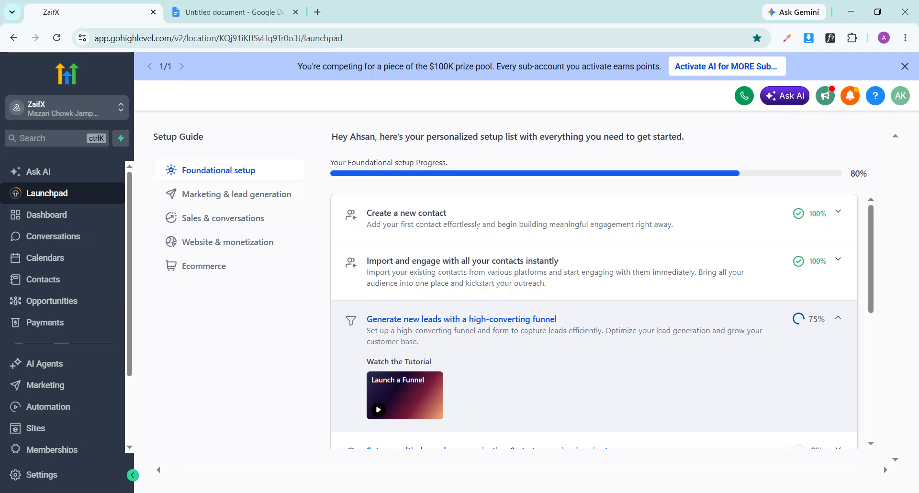
Start a new blank Google Sheets spreadsheet in a new browser tab
click(317, 12)
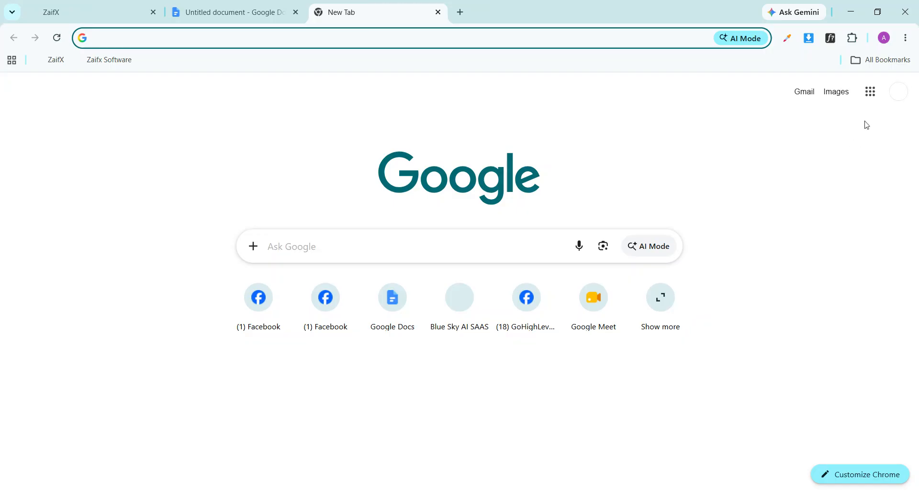
click(870, 92)
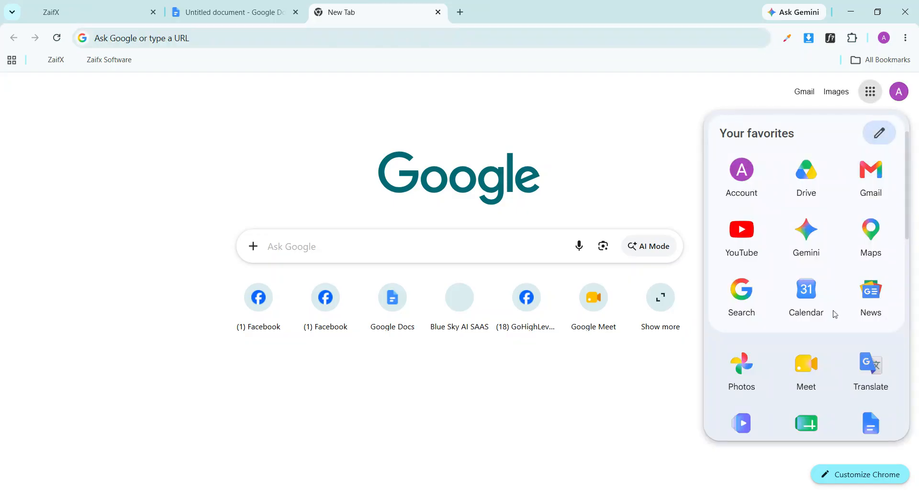
click(807, 422)
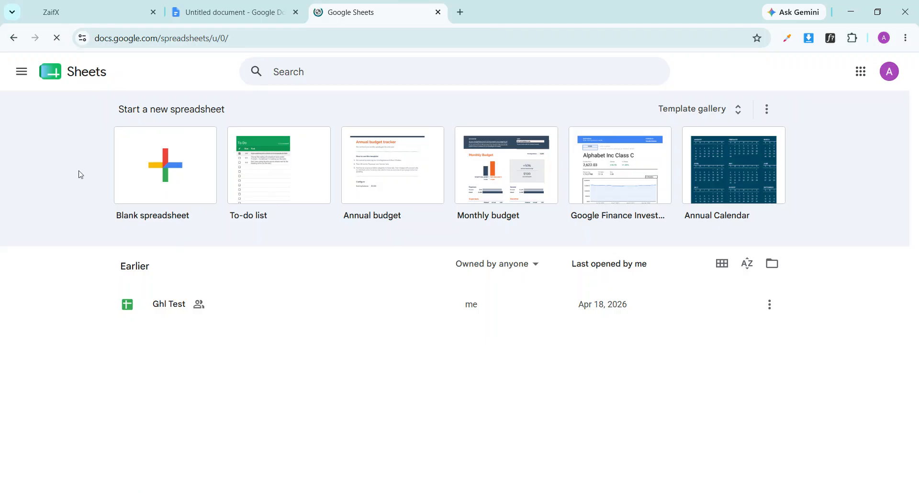
click(175, 179)
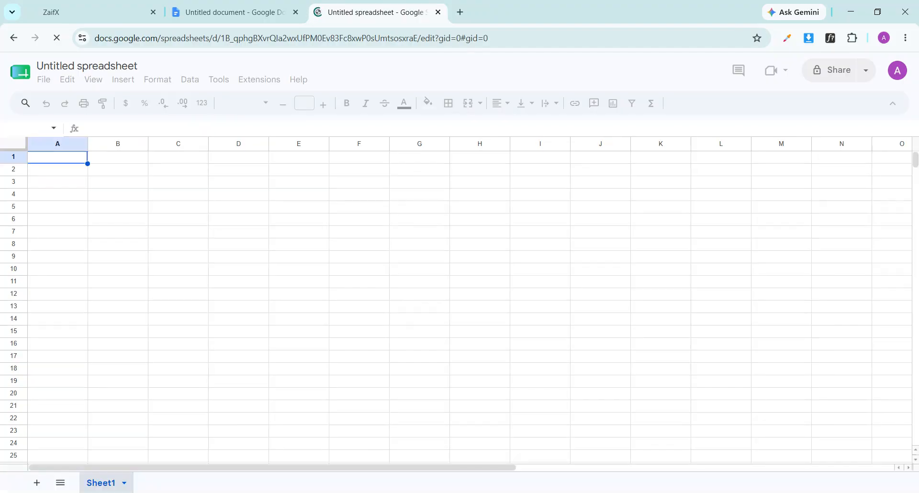
Rename the spreadsheet to 'auto growth lab'
triple_click(81, 69)
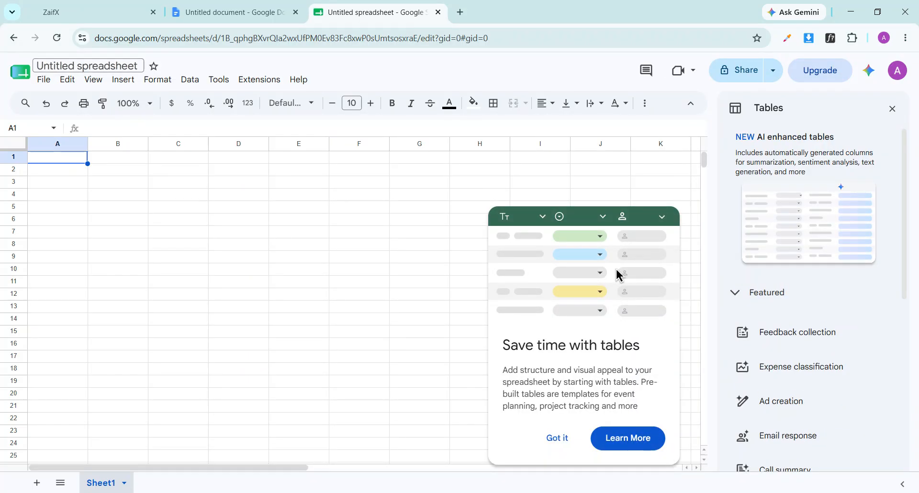
text(auto growth lab)
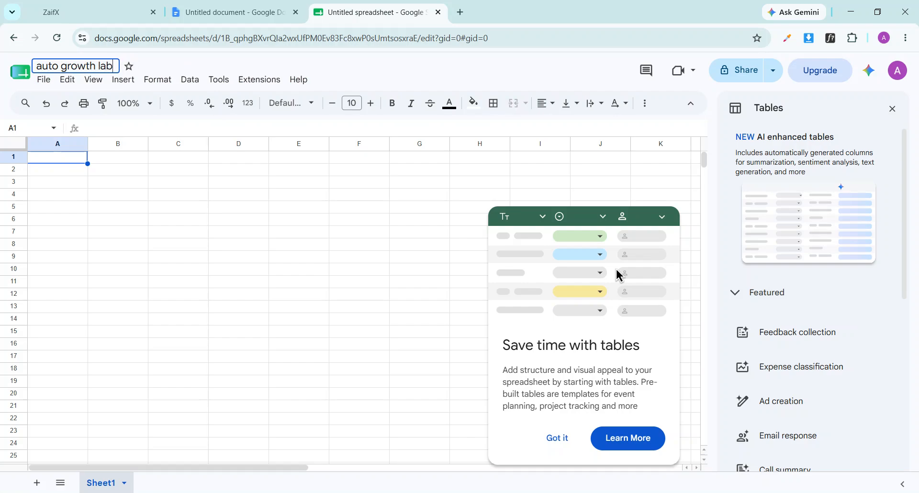
click(162, 63)
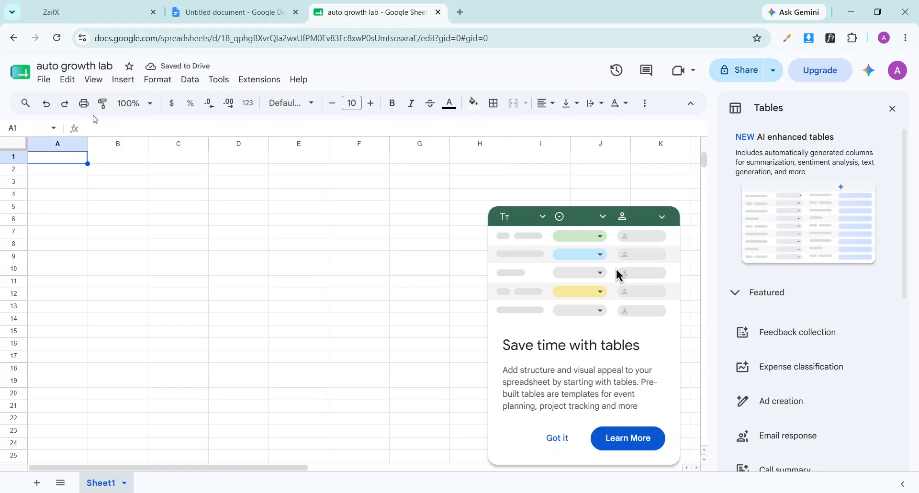
Dismiss the tables popup and enter headers Name, Number, Email, Address in A1–D1
click(67, 157)
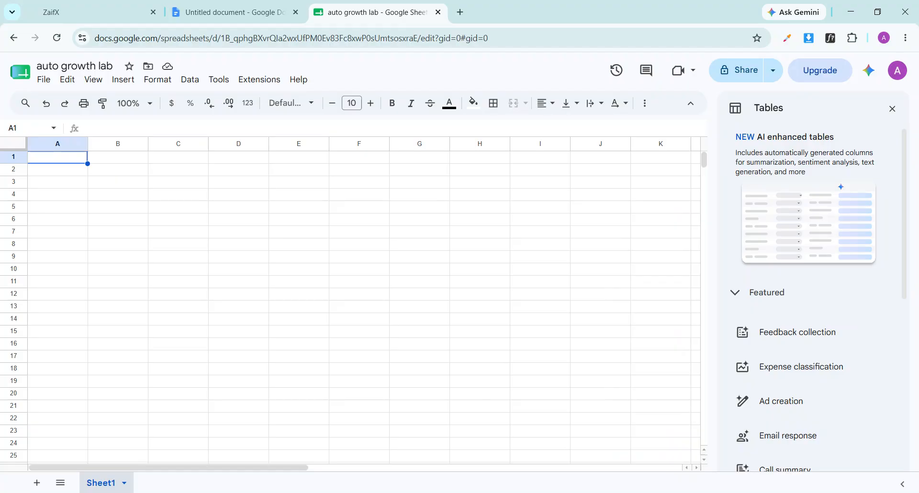
text(Name)
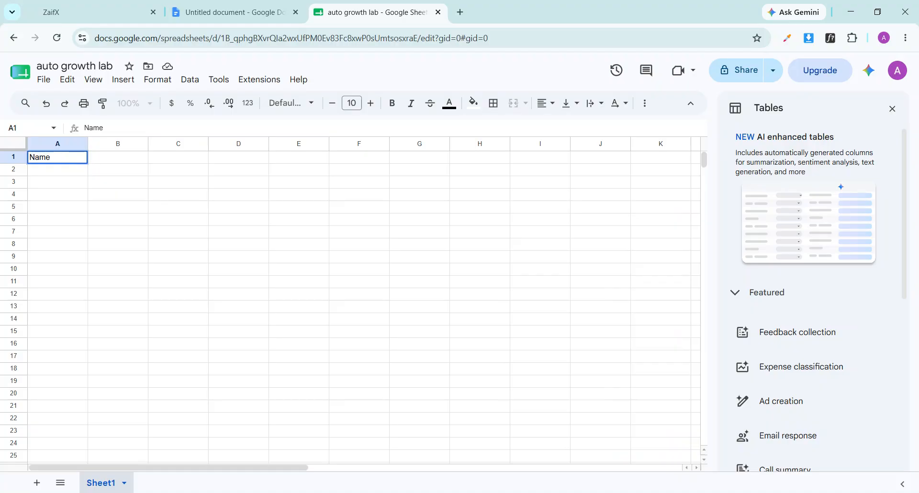
click(106, 163)
text(Nu)
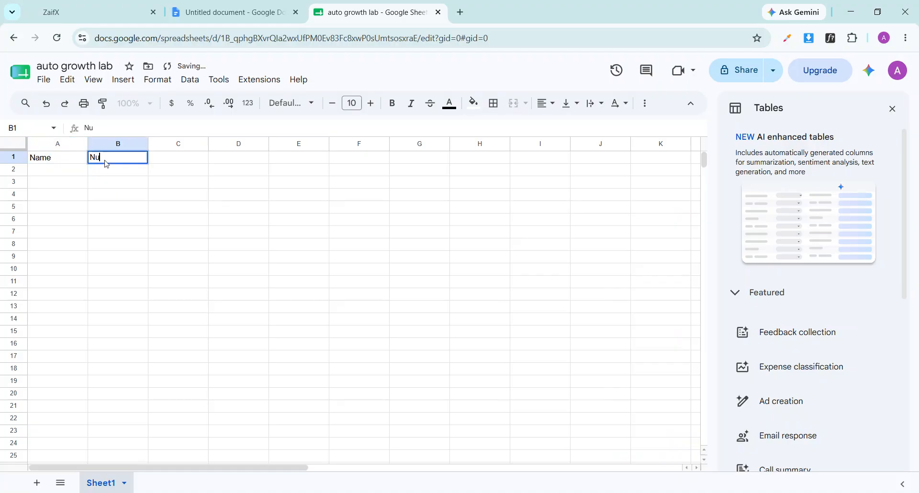
text(mber)
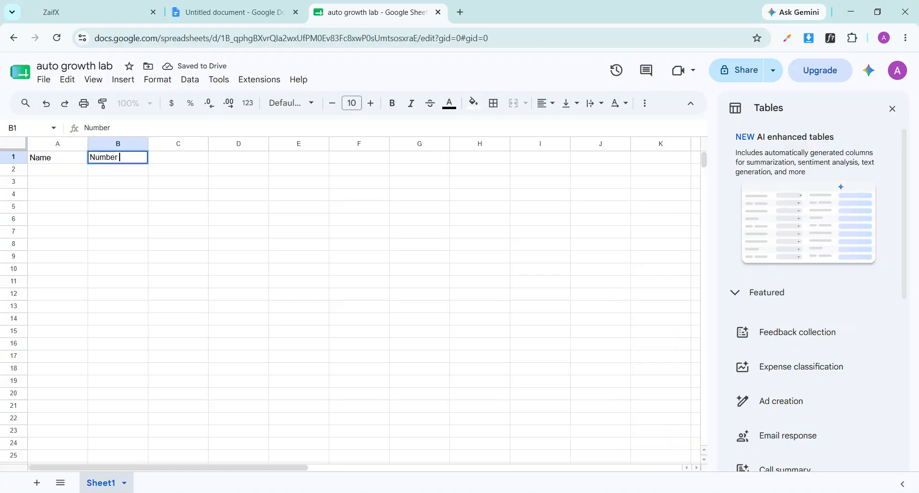
click(171, 163)
text(Email)
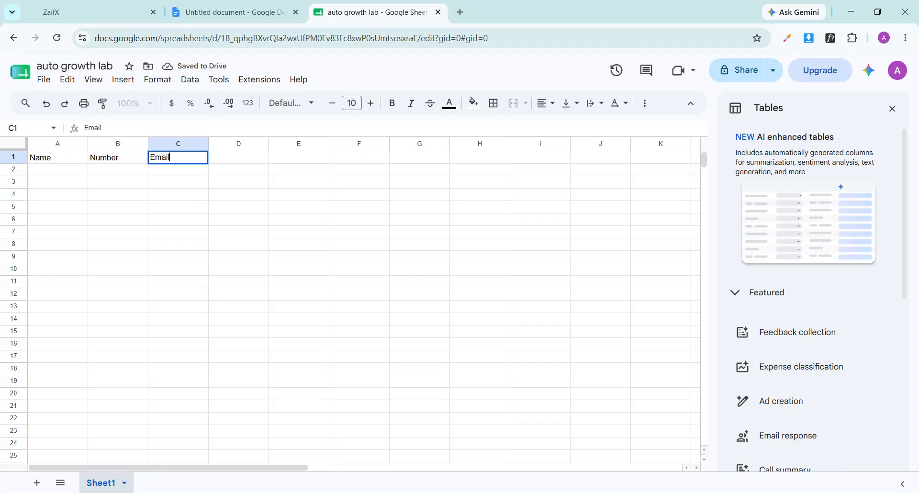
click(243, 157)
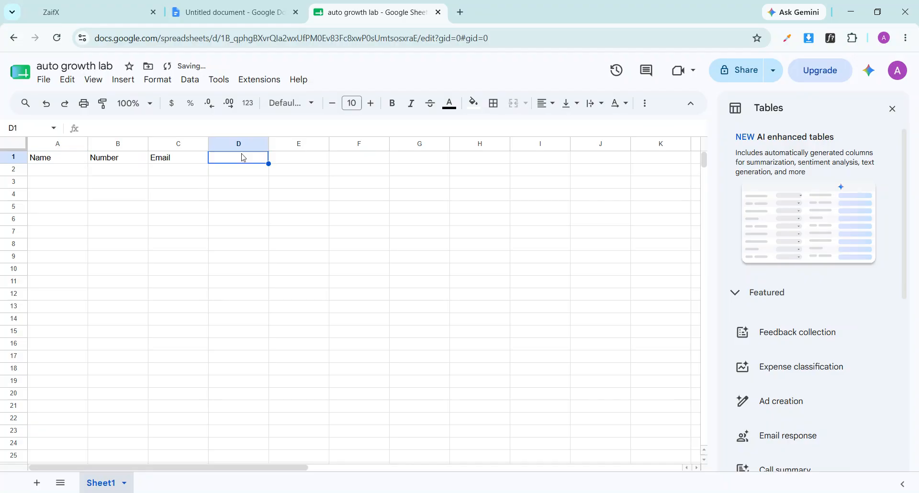
text(Addte)
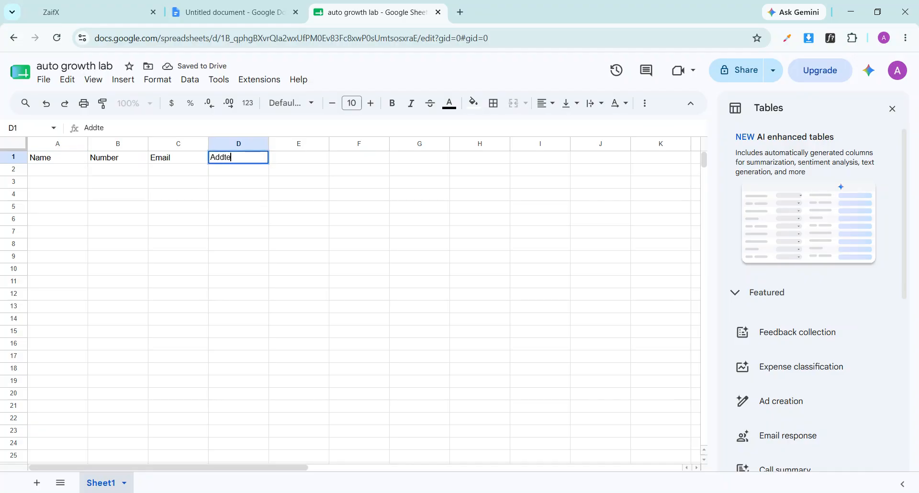
key(BackSpace)
key(BackSpace)
text(ress)
click(288, 163)
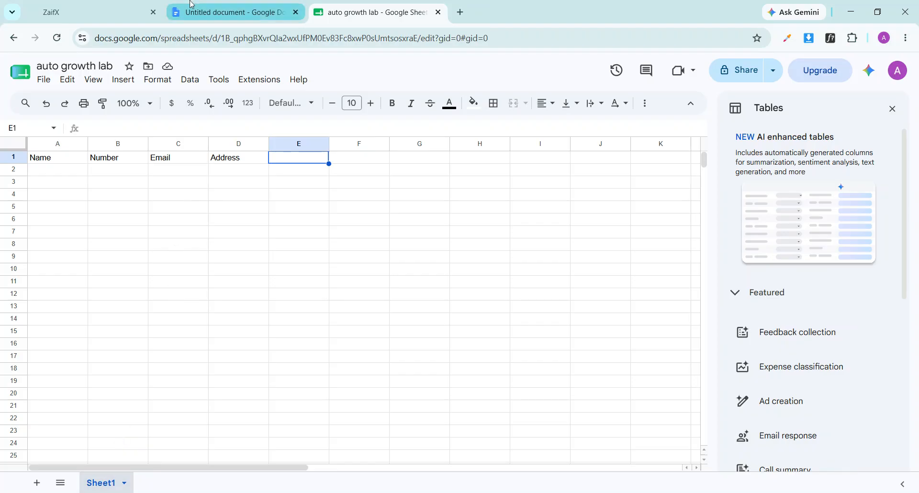
Check the Google connection under HighLevel Settings > Integrations, then go back to Launchpad
click(112, 5)
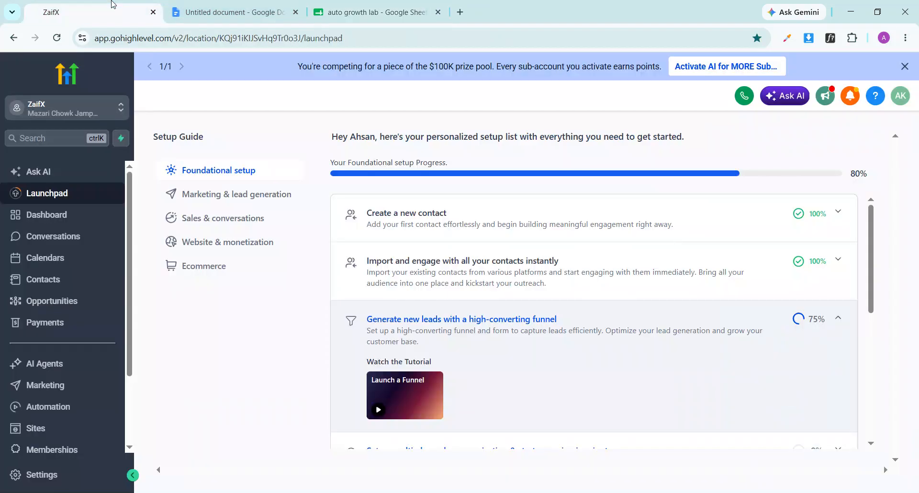
click(37, 476)
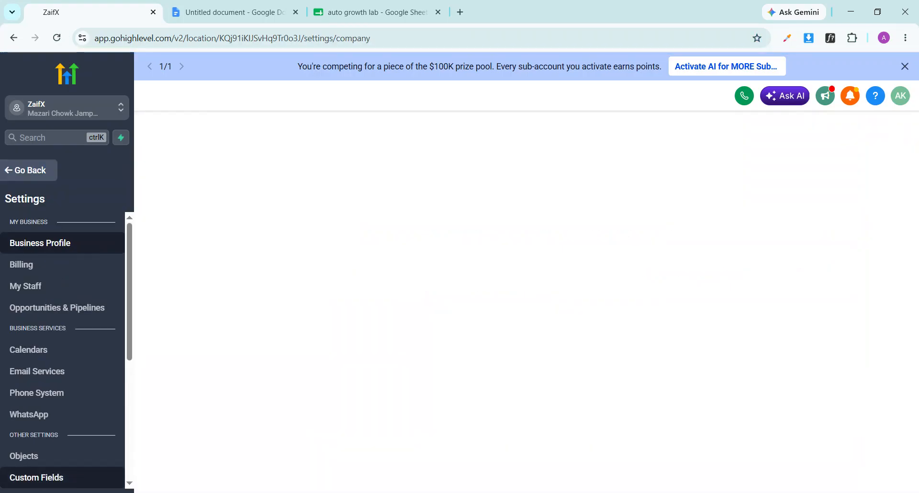
scroll(49, 352, down, 5)
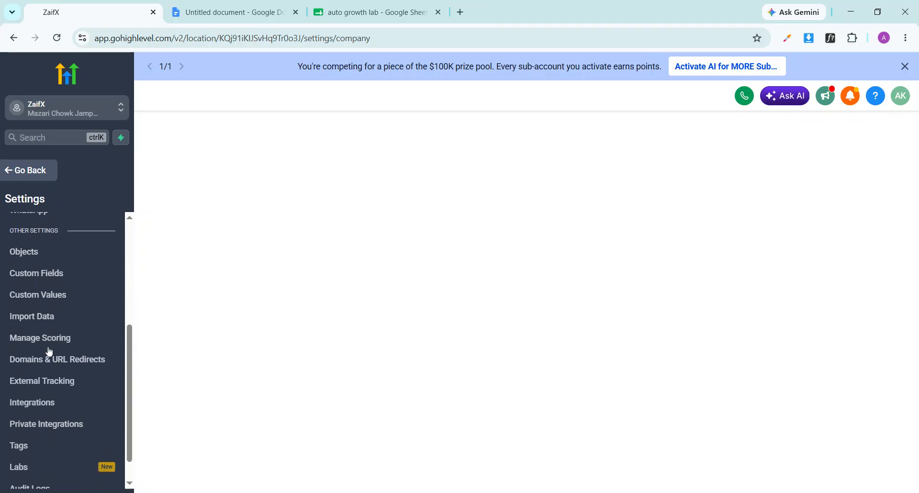
click(77, 404)
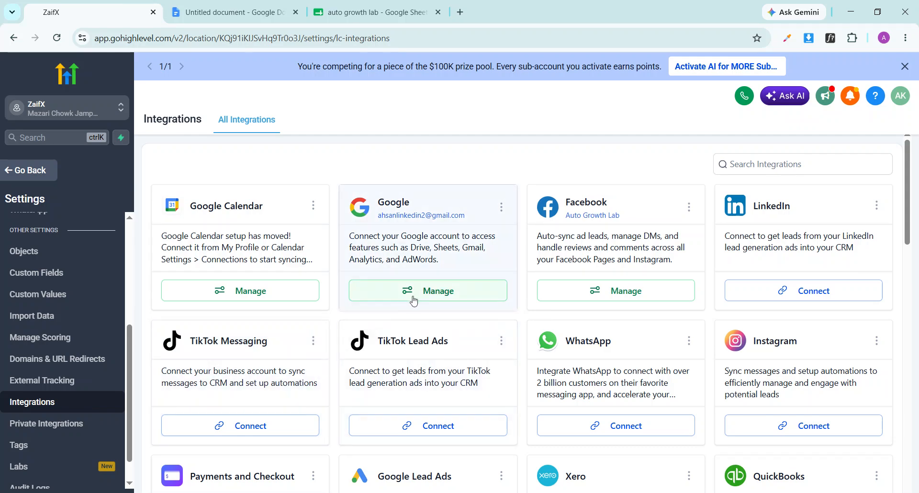
click(26, 178)
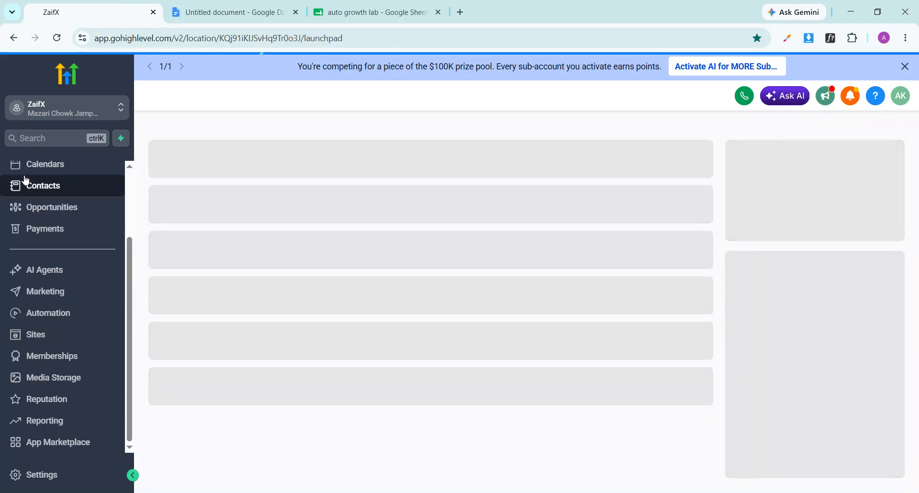
Create a Start from Scratch form via Sites > Forms > Create form
click(59, 335)
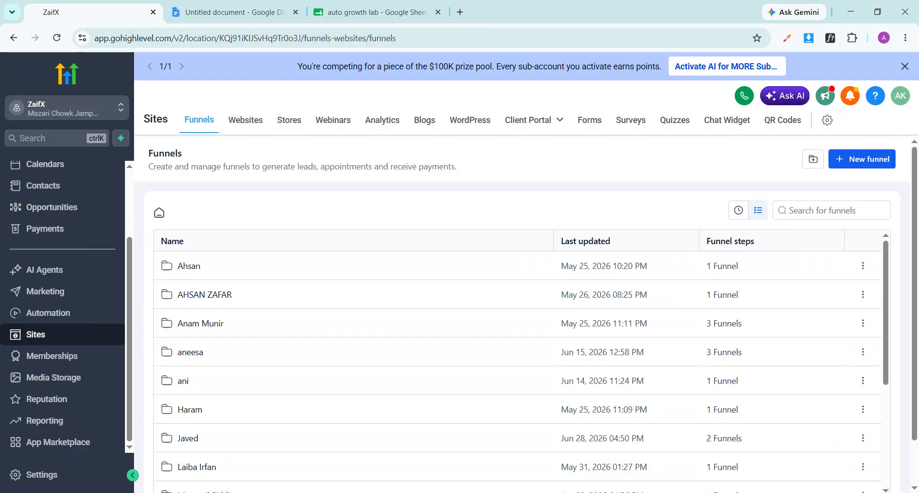
click(590, 127)
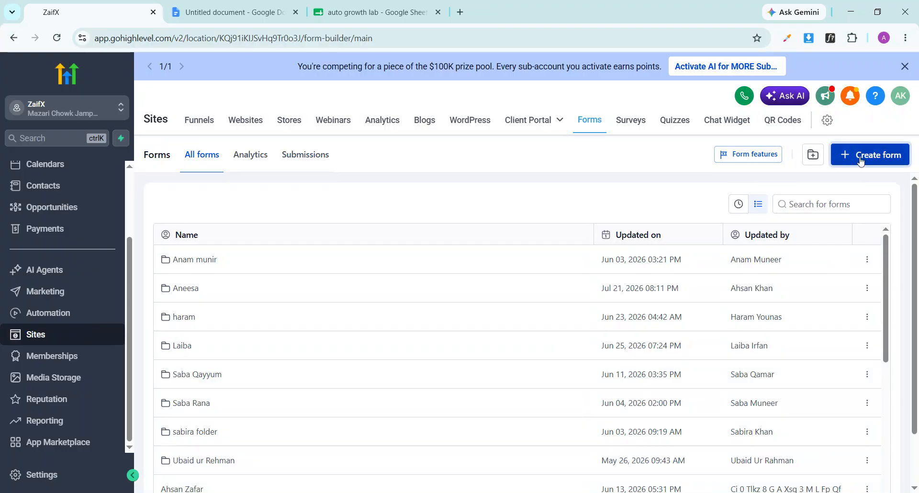
click(859, 160)
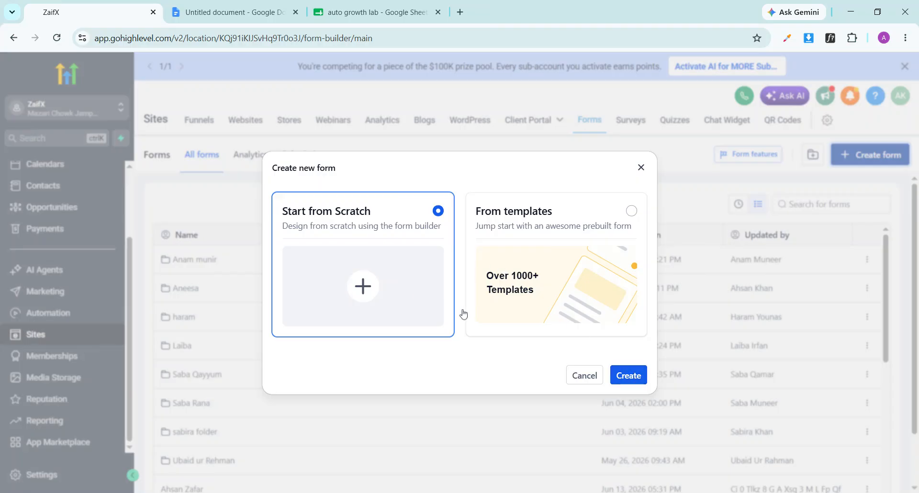
click(628, 375)
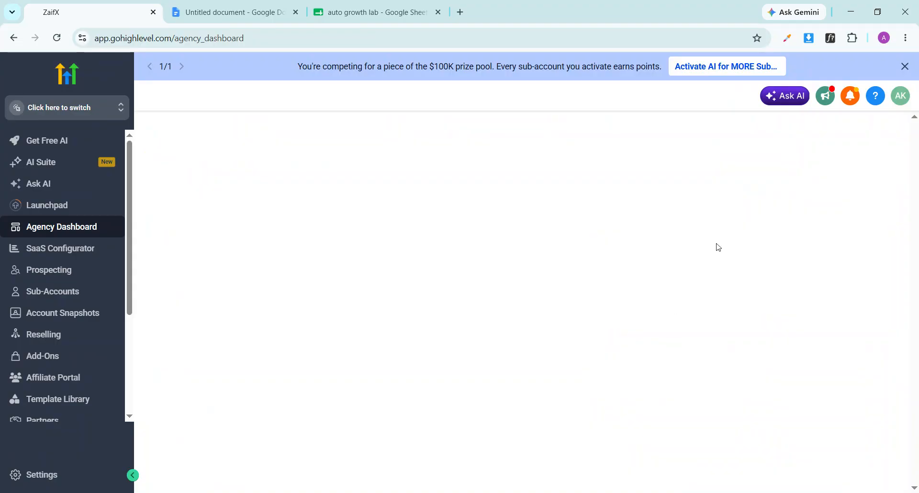
Switch into the ZaifX sub-account and create a blank from-scratch form under Sites > Forms
click(904, 66)
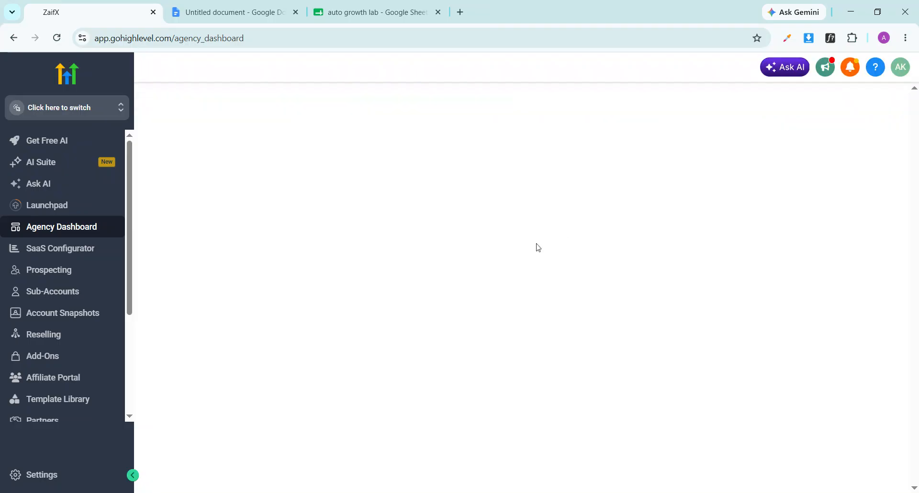
click(81, 110)
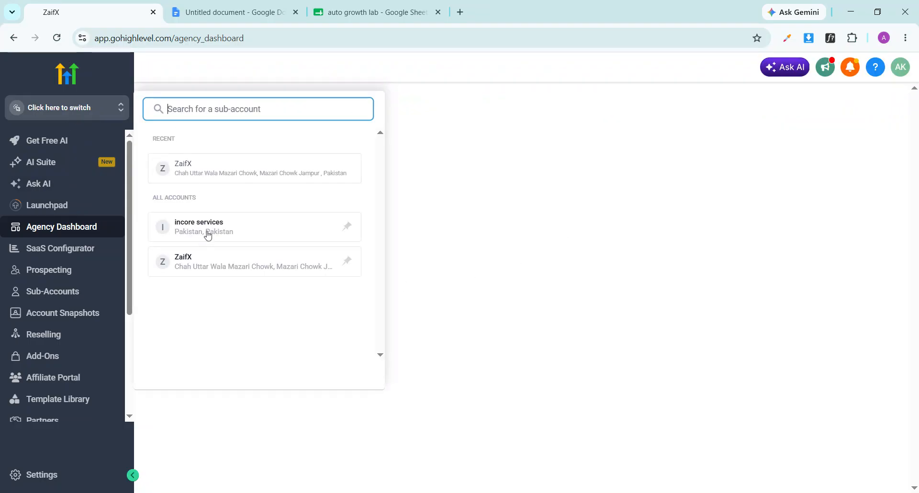
click(226, 268)
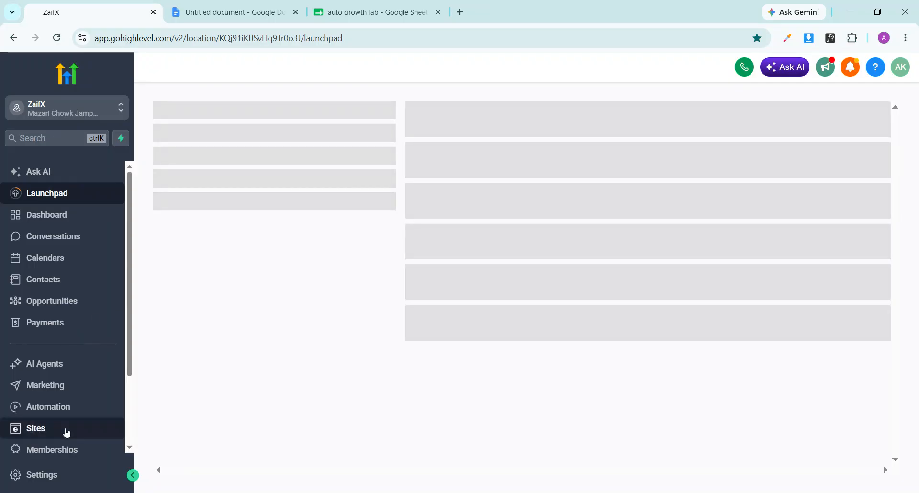
click(74, 416)
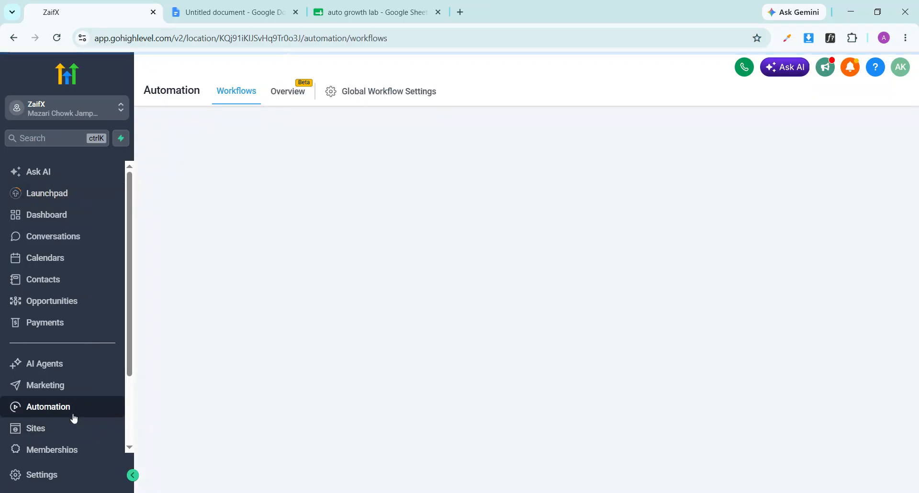
click(62, 433)
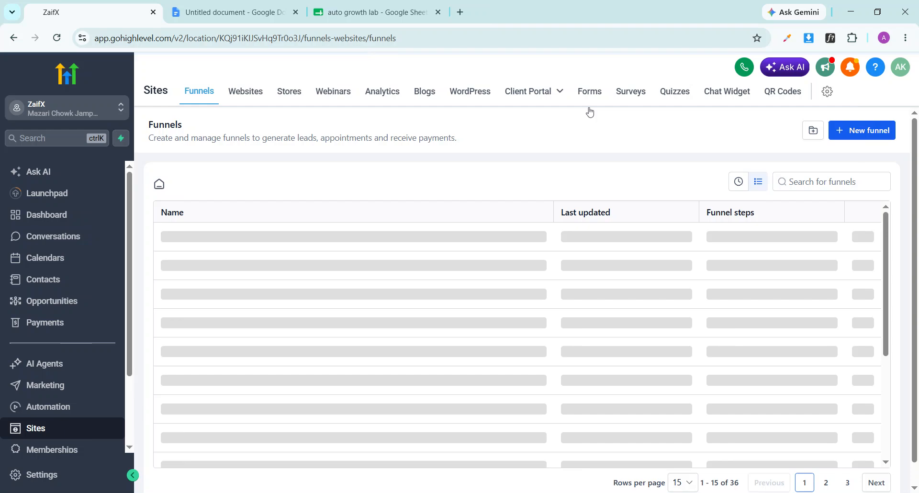
click(594, 101)
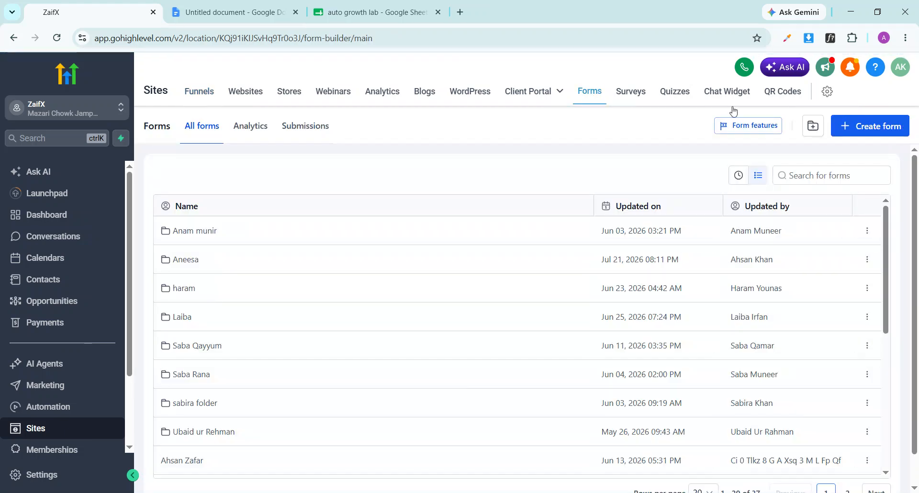
click(851, 129)
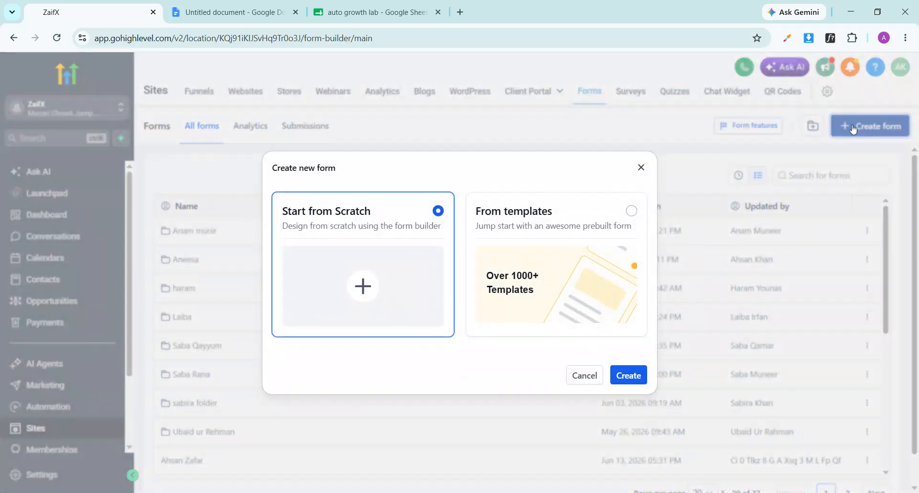
click(630, 376)
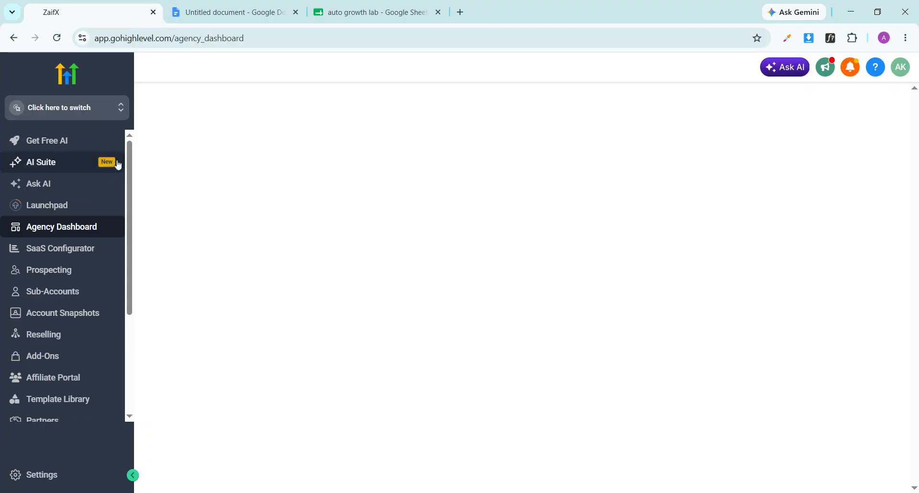
Switch back to the business sub-account, sort forms by Recent, and open Form 51
click(72, 116)
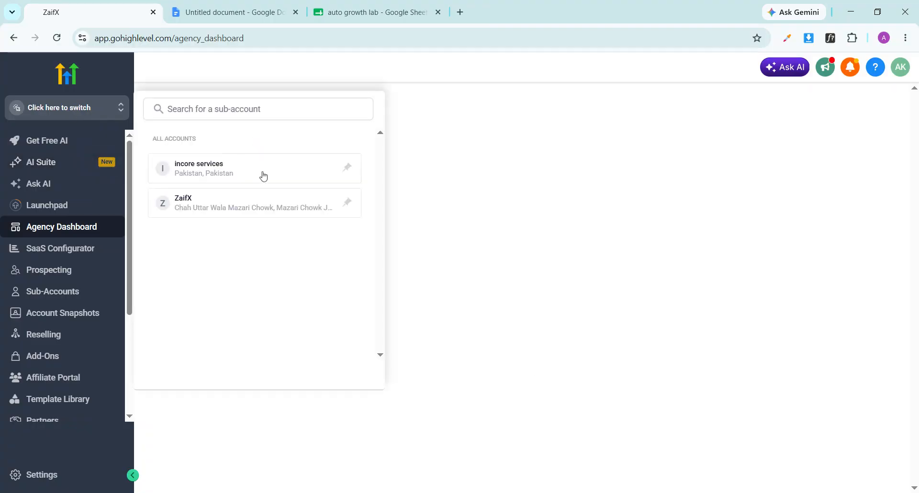
click(221, 209)
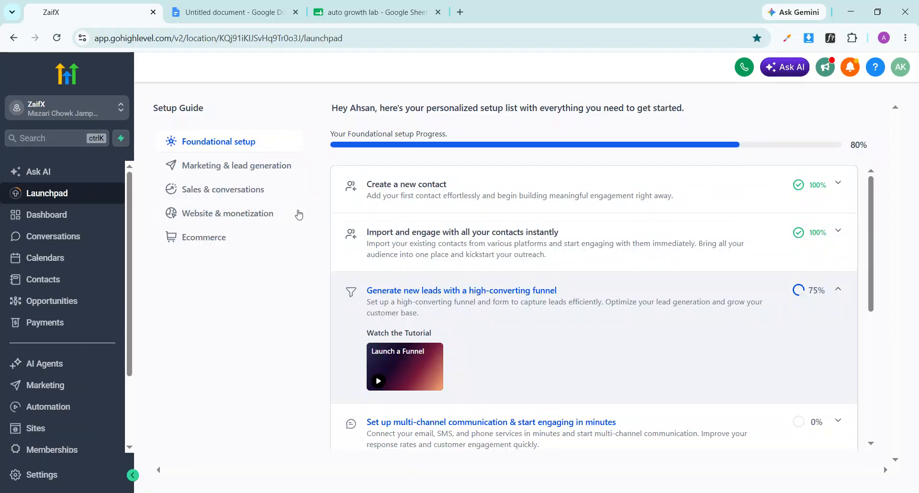
click(44, 429)
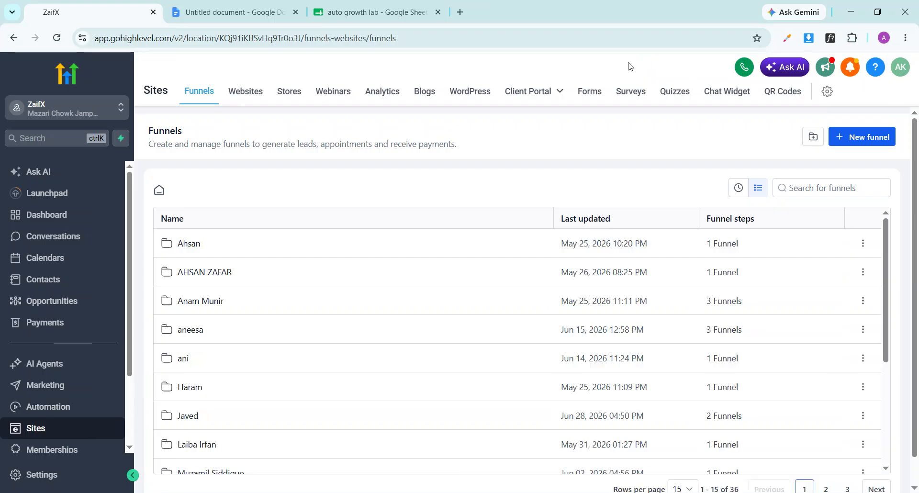
click(589, 93)
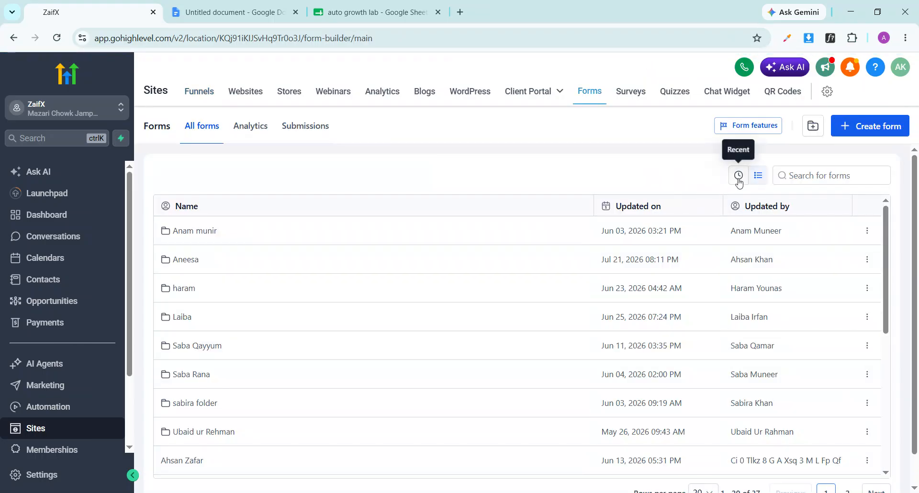
click(738, 178)
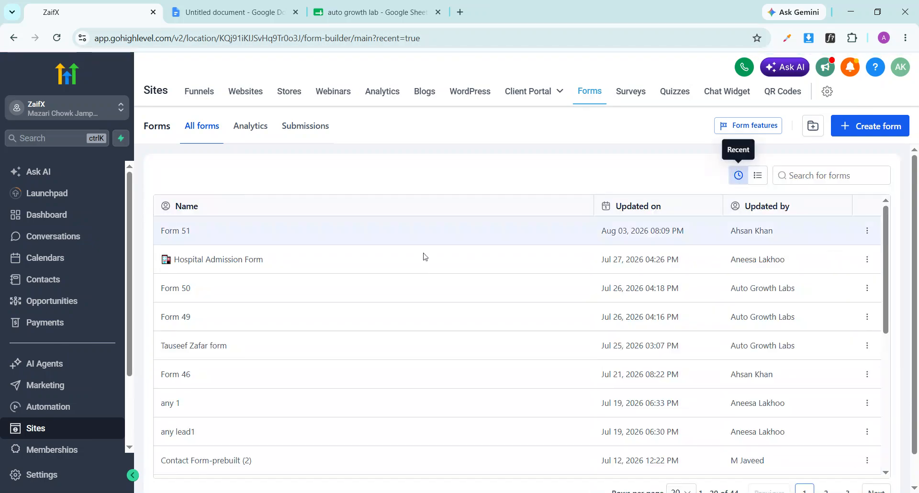
click(182, 235)
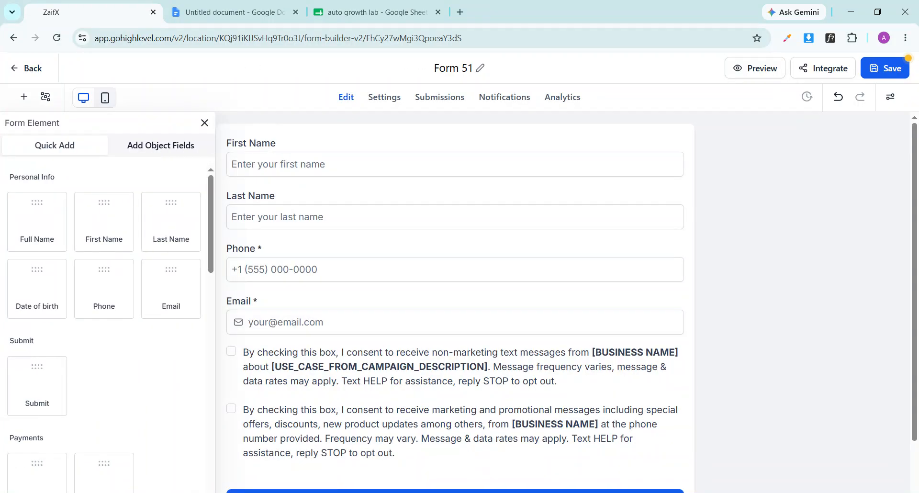
Change the form title to 'Google Sheet Form 3 Aug 2026'
triple_click(452, 68)
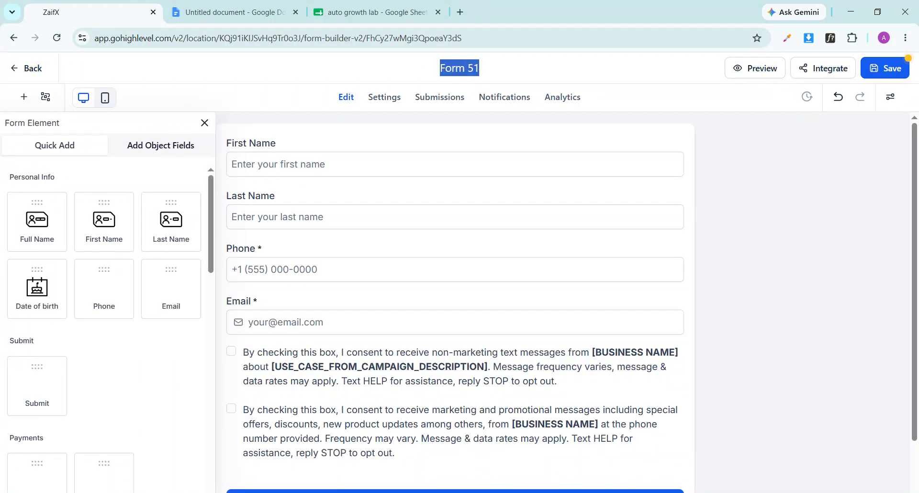
text(G)
text(oogle S)
text(heet)
key(BackSpace)
text(t Form)
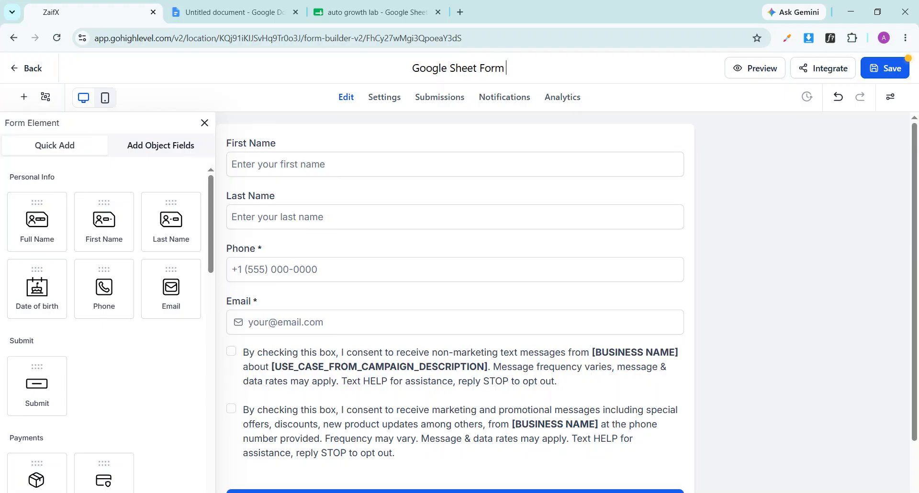
text( 3 )
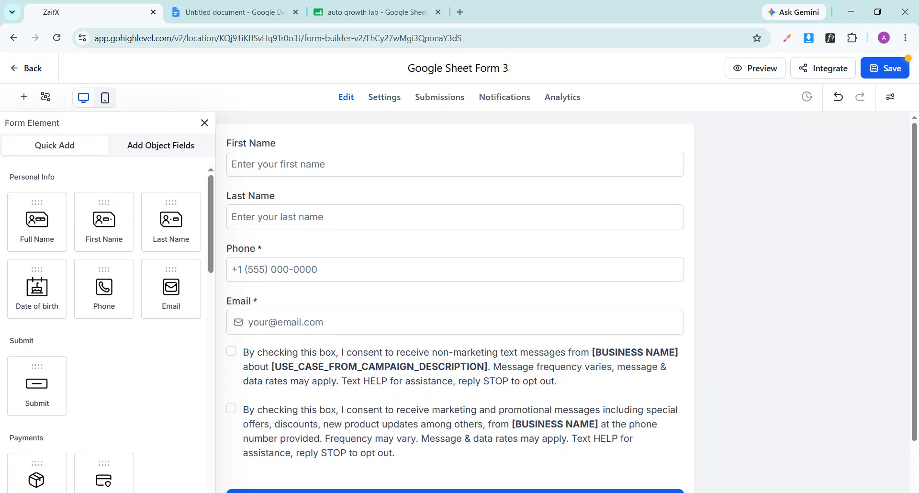
text(Aug)
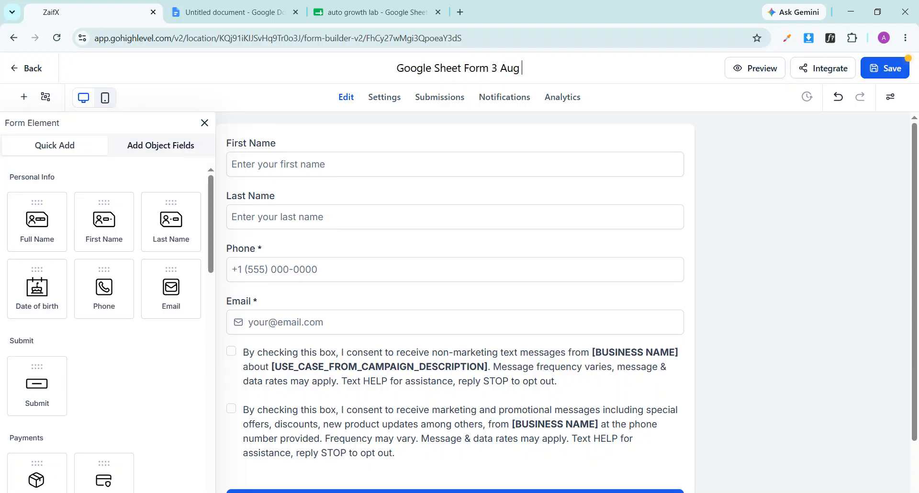
text( 2026)
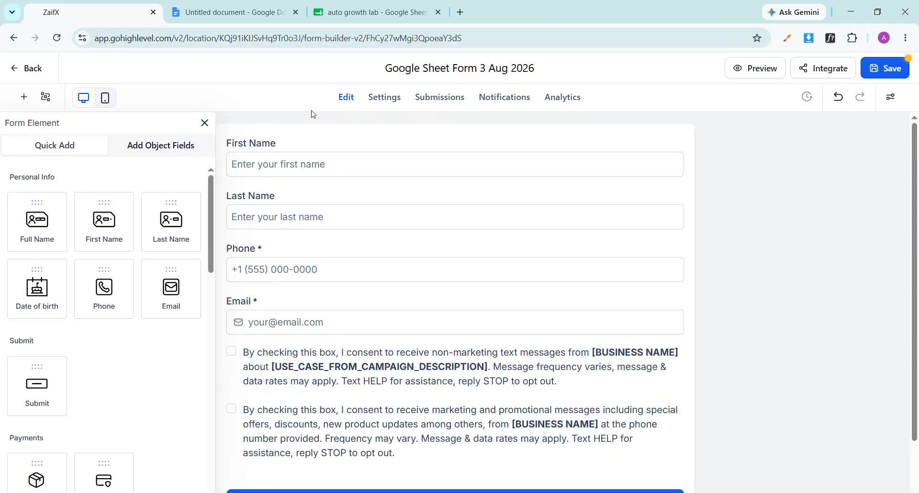
Delete the First Name and Last Name fields from the form
click(204, 123)
click(454, 164)
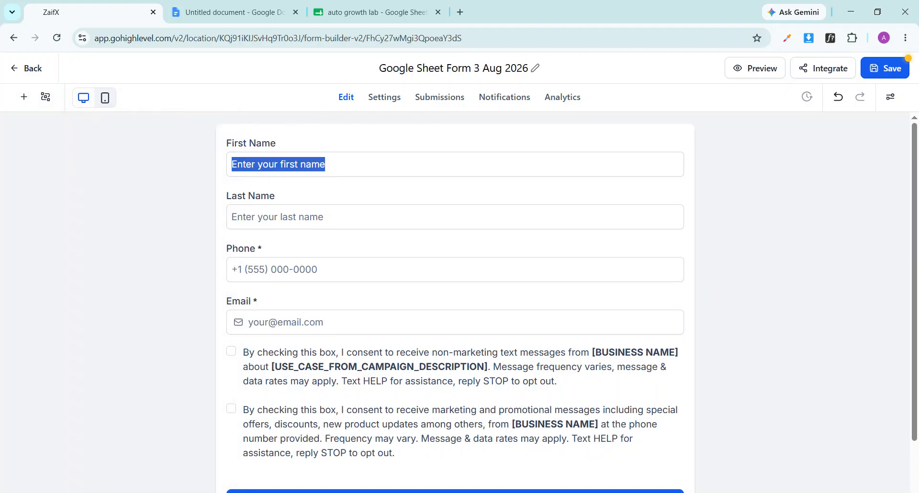
click(678, 138)
click(682, 144)
click(677, 138)
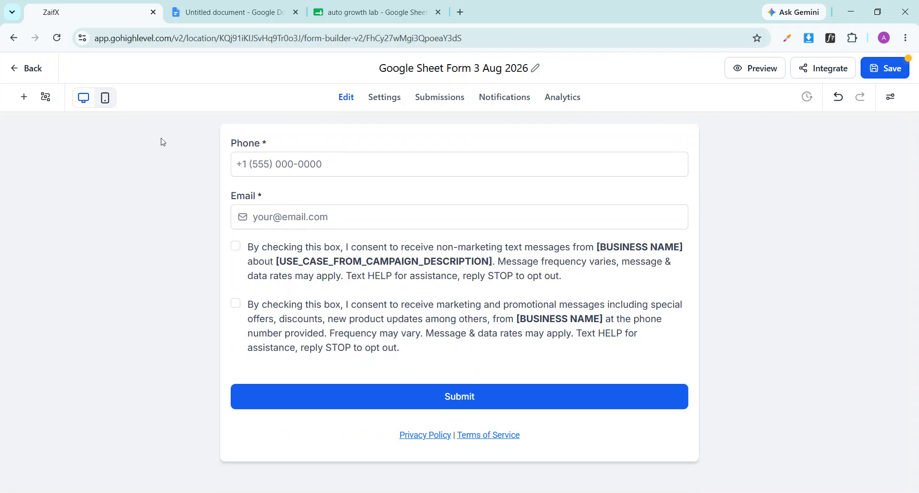
Add a Full Name field at the top and delete the consent checkboxes block
click(25, 98)
drag(61, 221, 383, 143)
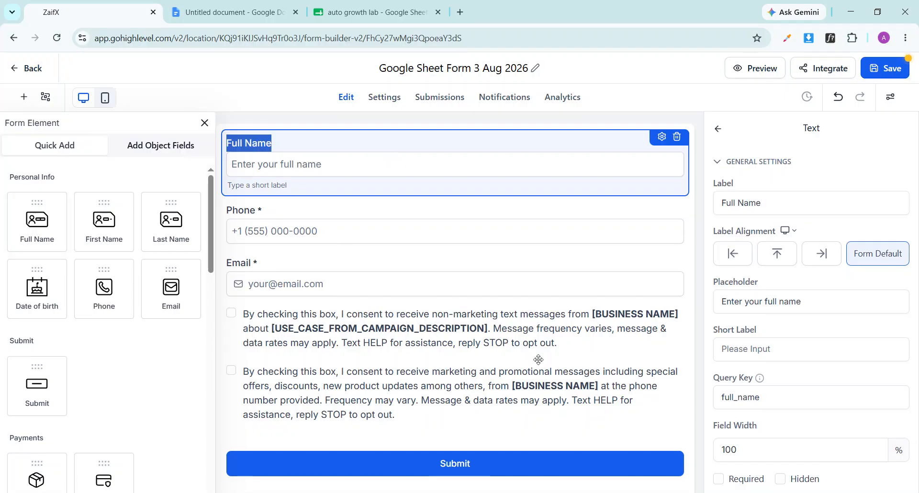
click(590, 353)
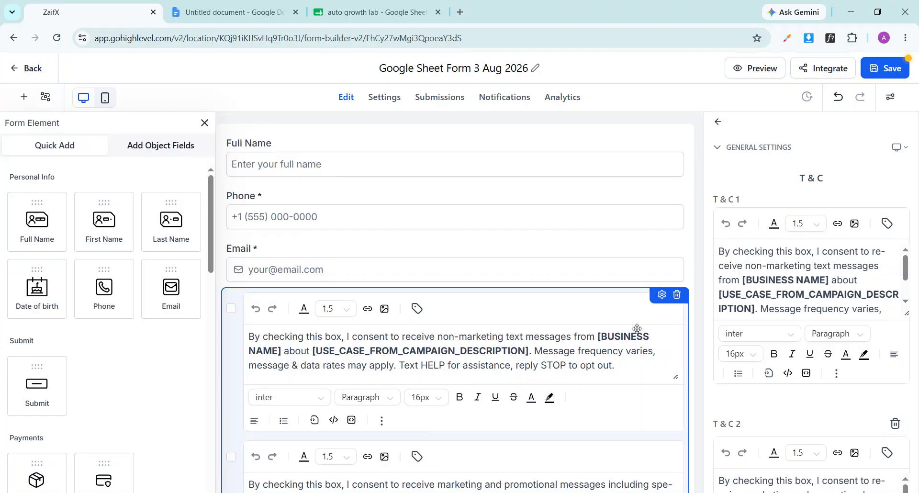
click(677, 297)
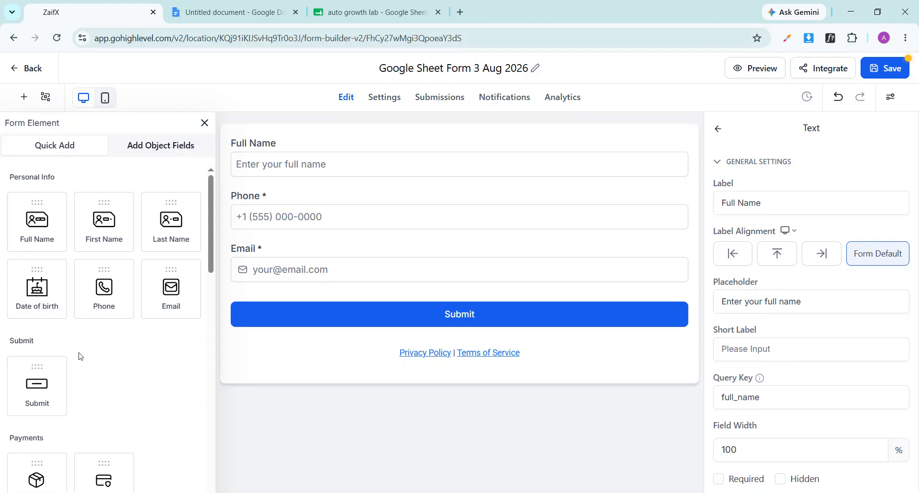
Add a City field below Email, discarding a trial Address block
scroll(145, 376, down, 3)
scroll(145, 375, down, 2)
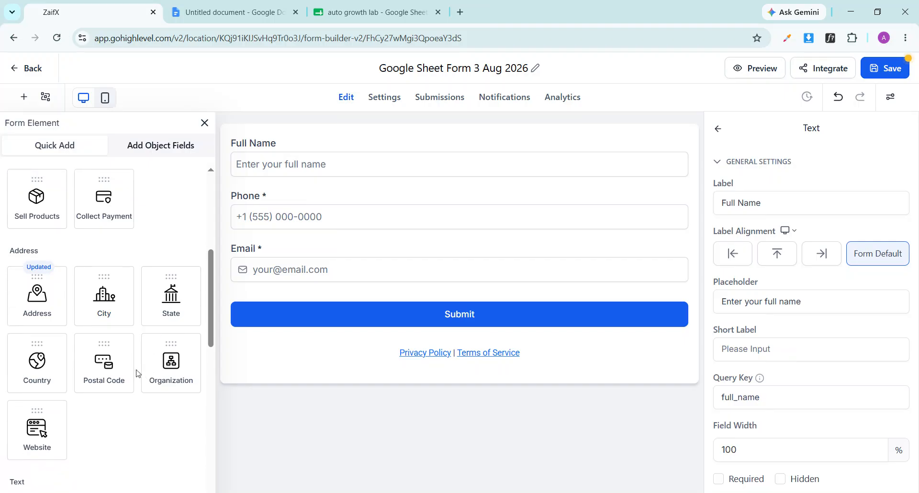
drag(42, 305, 285, 309)
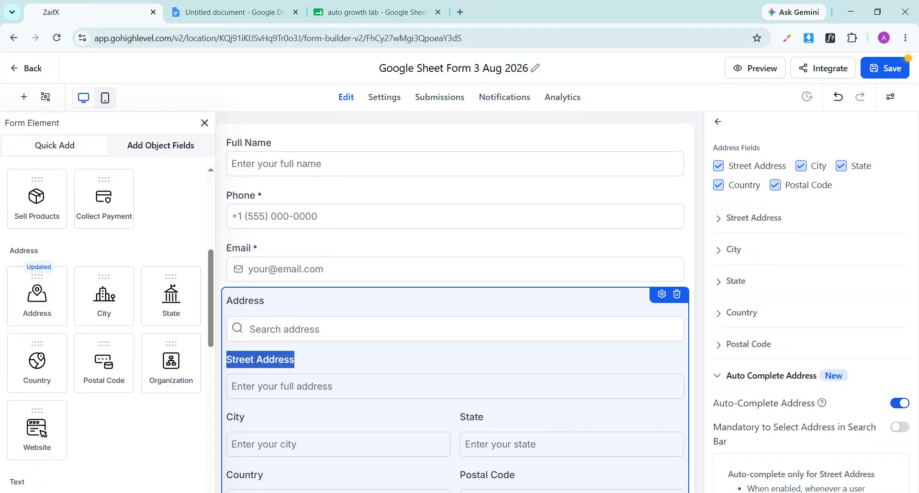
scroll(455, 307, down, 3)
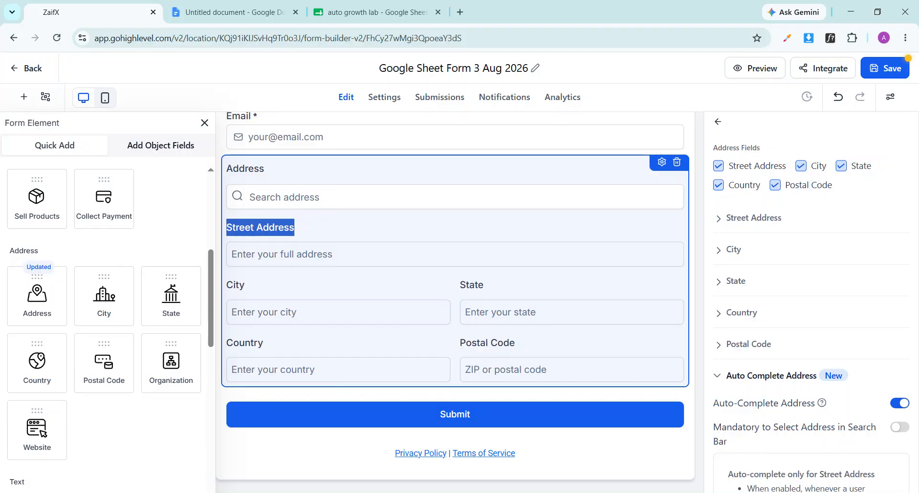
click(677, 161)
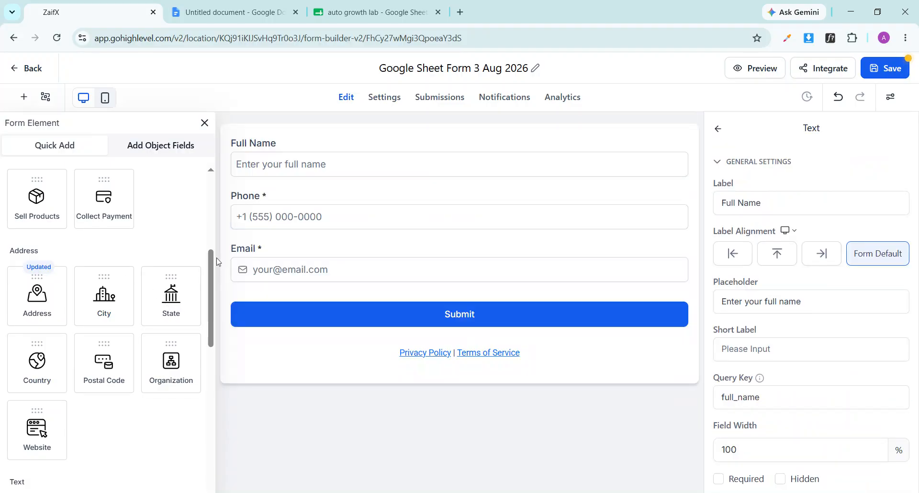
scroll(143, 277, down, 2)
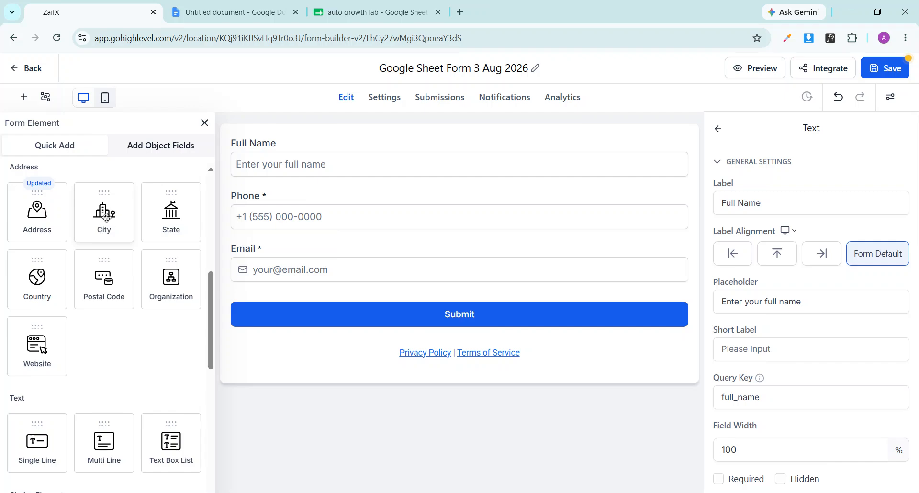
click(106, 218)
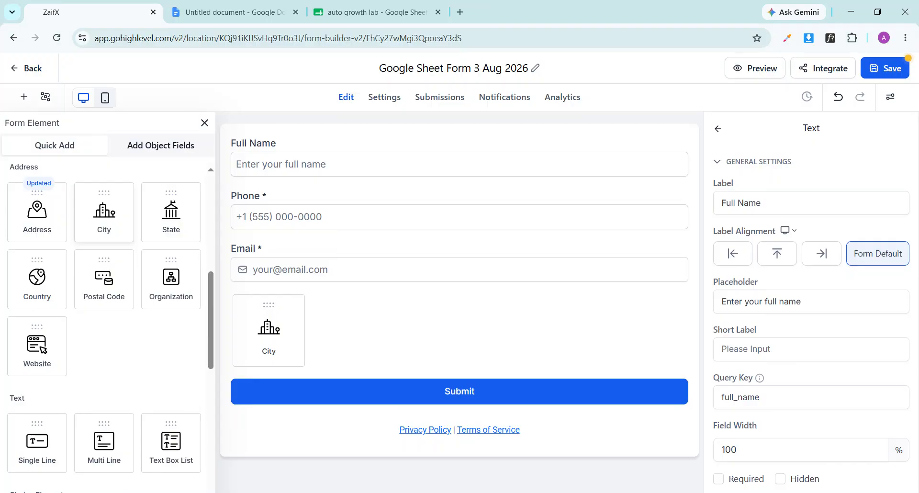
click(319, 435)
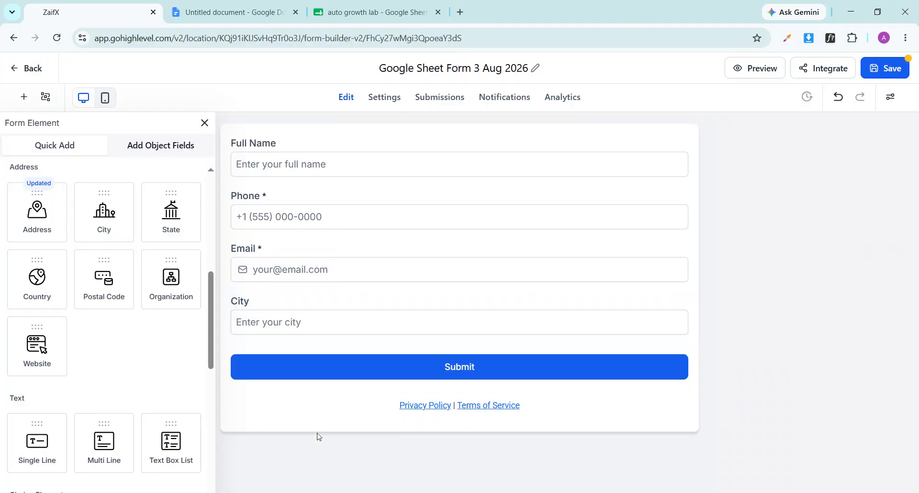
click(205, 123)
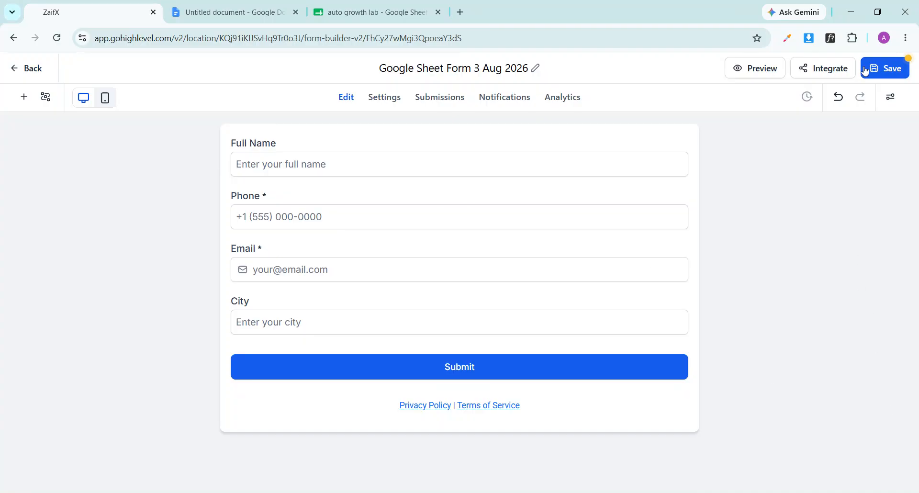
Save the form, return to the forms list, and go to Automation workflows
click(888, 75)
click(33, 73)
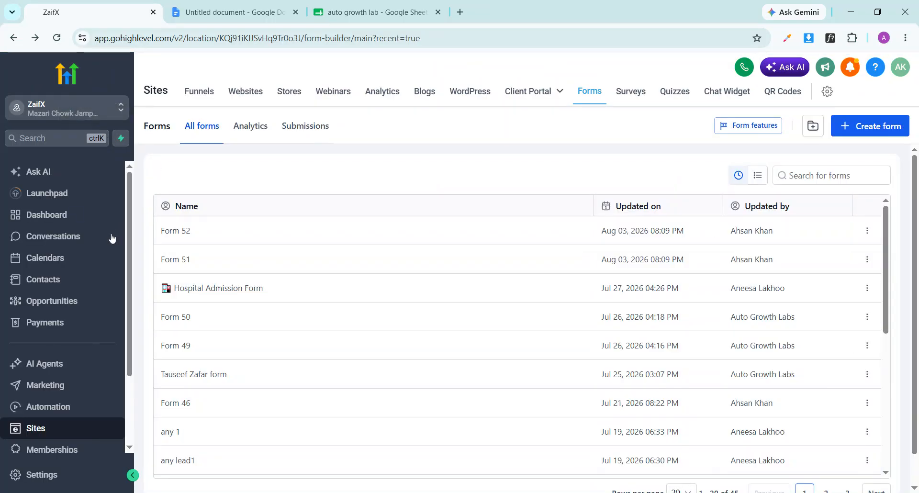
click(59, 407)
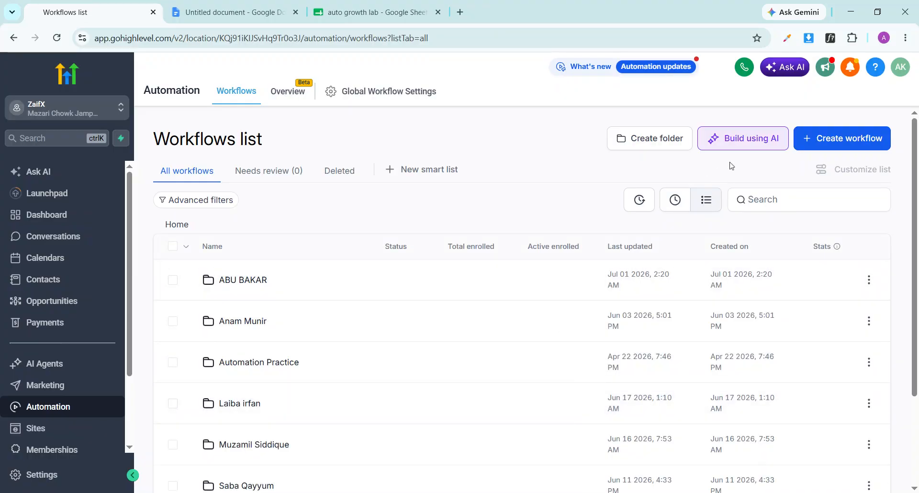
Create a from-scratch workflow named 'Google Sheet Connection' and bring its empty trigger slot into view
click(823, 140)
click(820, 172)
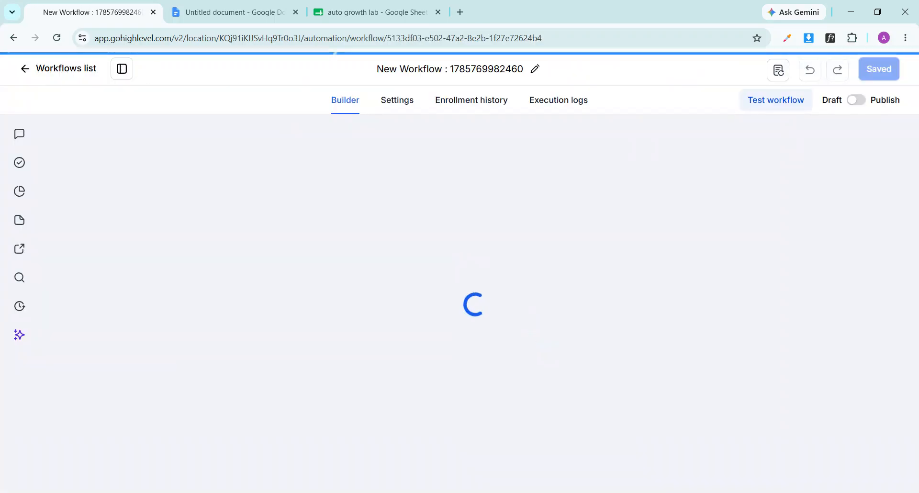
click(447, 72)
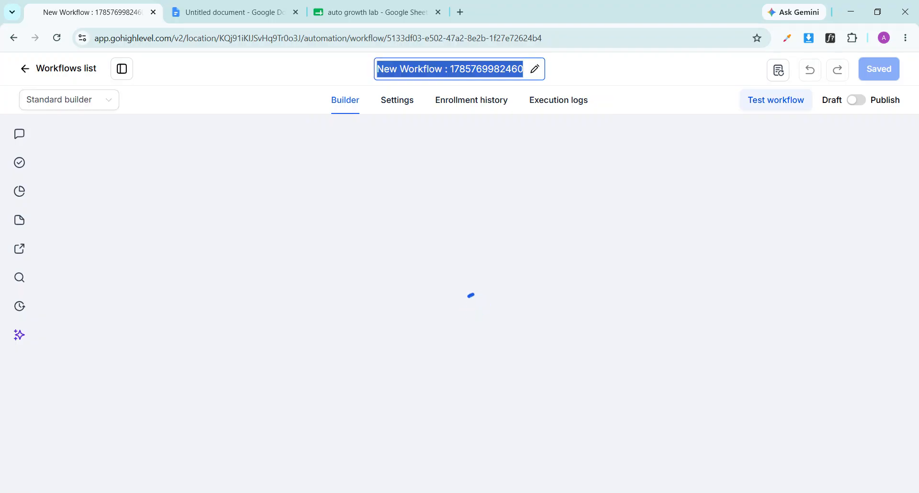
text(Gog)
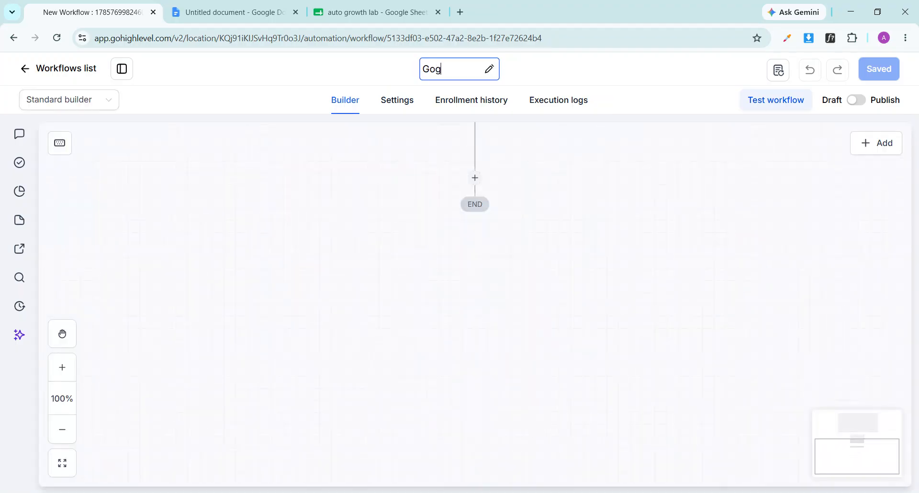
text(leoogle)
key(BackSpace)
key(BackSpace)
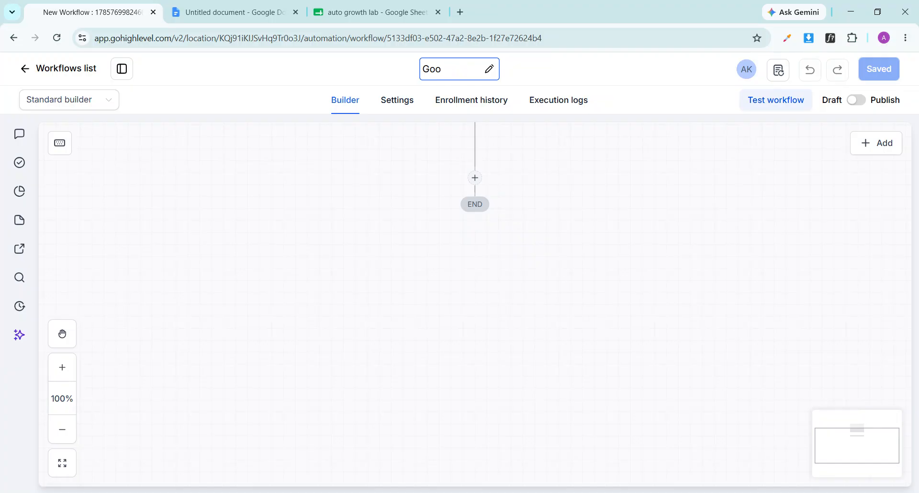
text(gle Sheet )
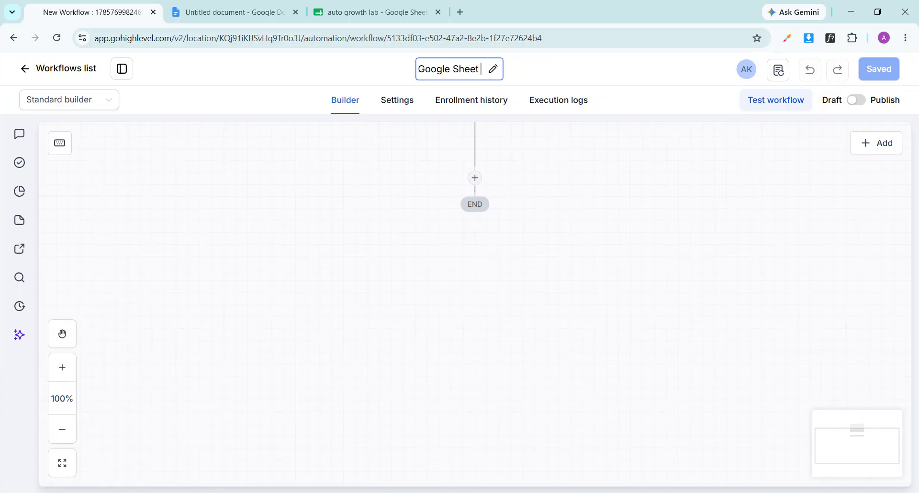
text(Co)
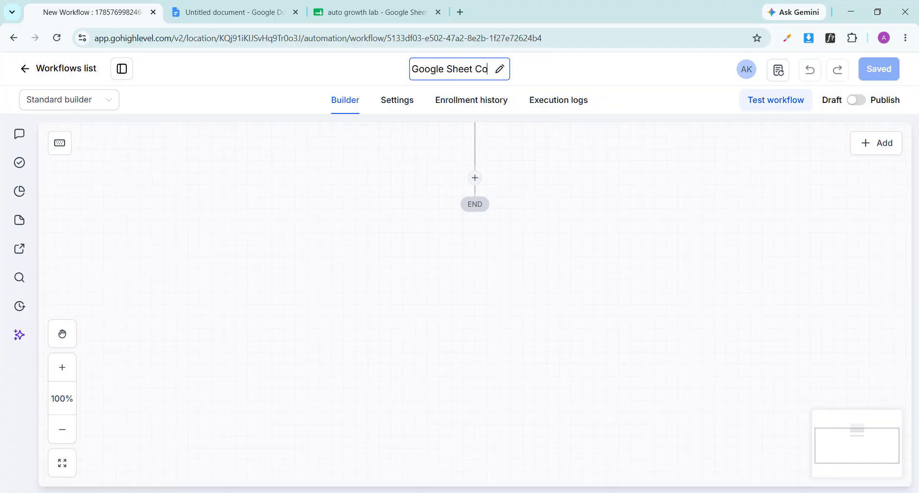
text(nnection)
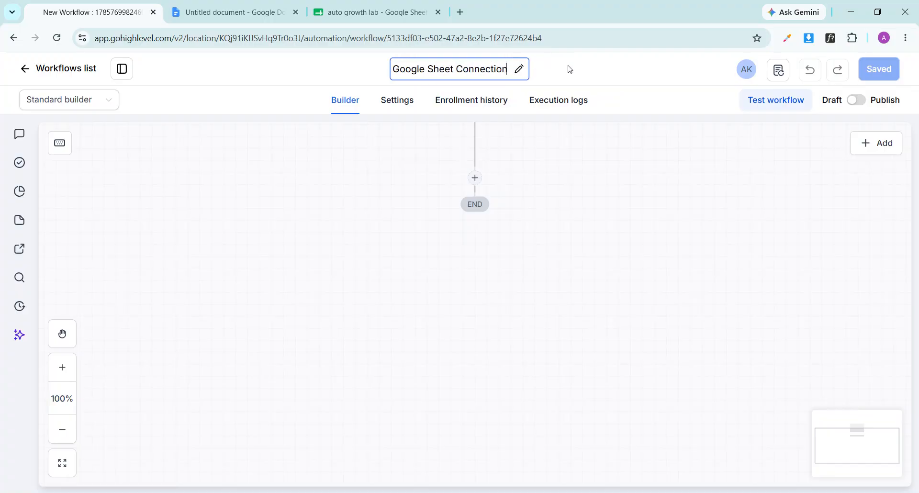
key(Return)
drag(586, 240, 587, 348)
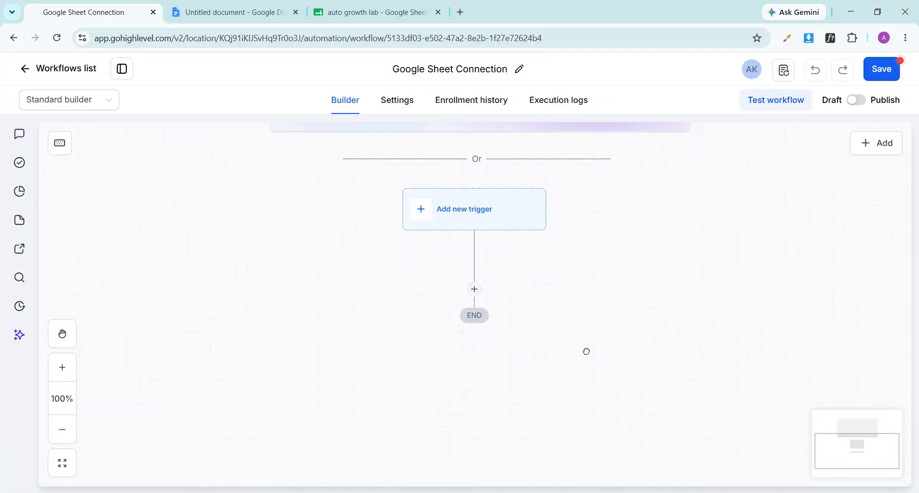
Add a Form Submitted trigger filtered to the 'Google Sheet Form 3 Aug 2026' form and save it
click(476, 217)
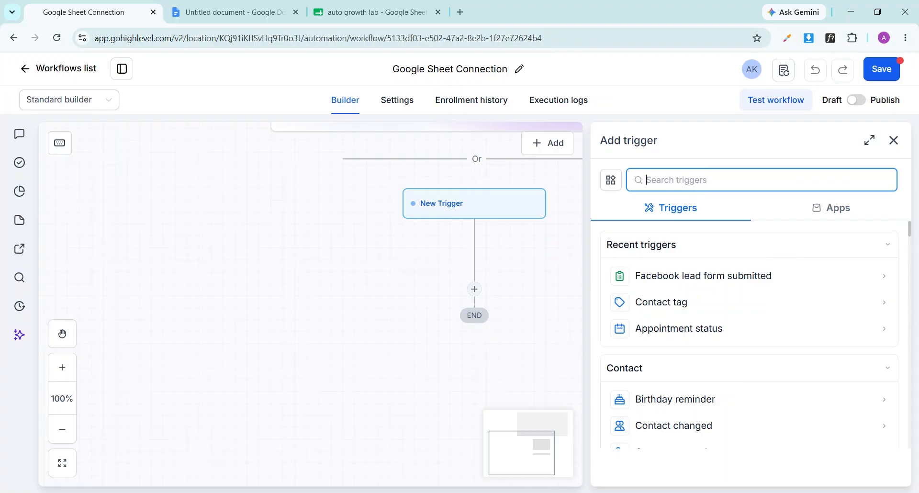
text(form)
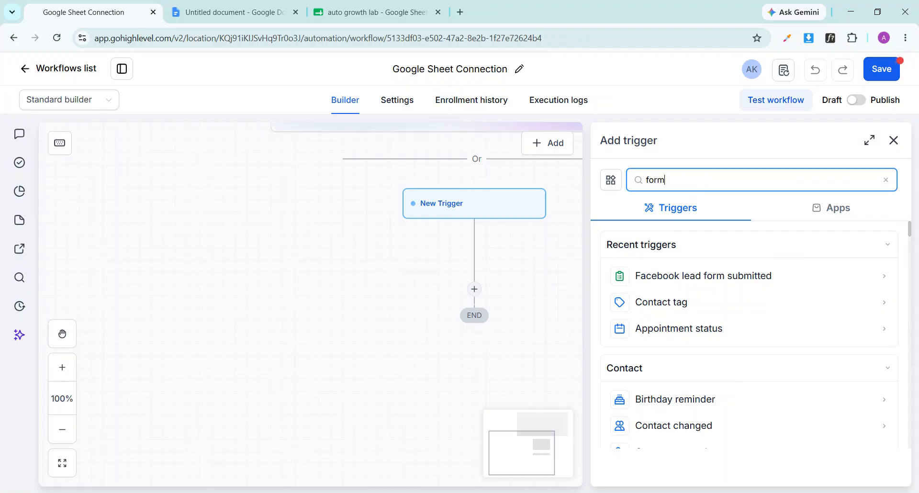
click(685, 282)
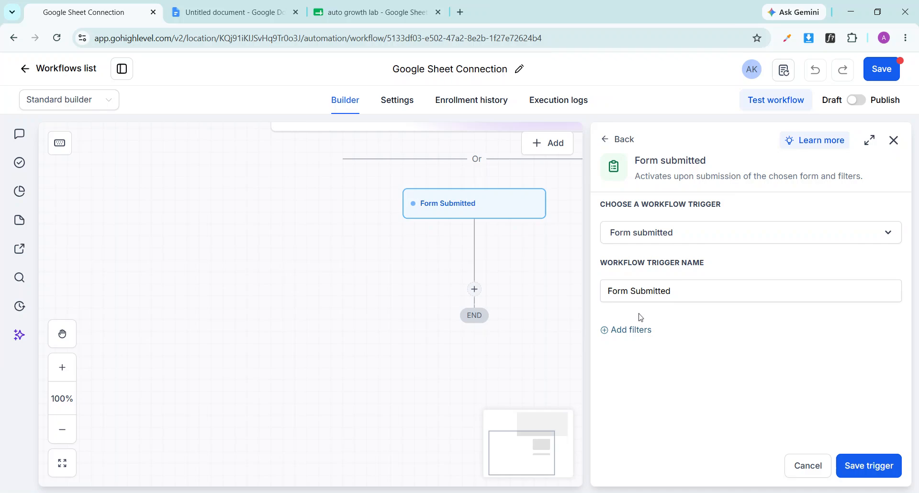
click(629, 330)
click(689, 351)
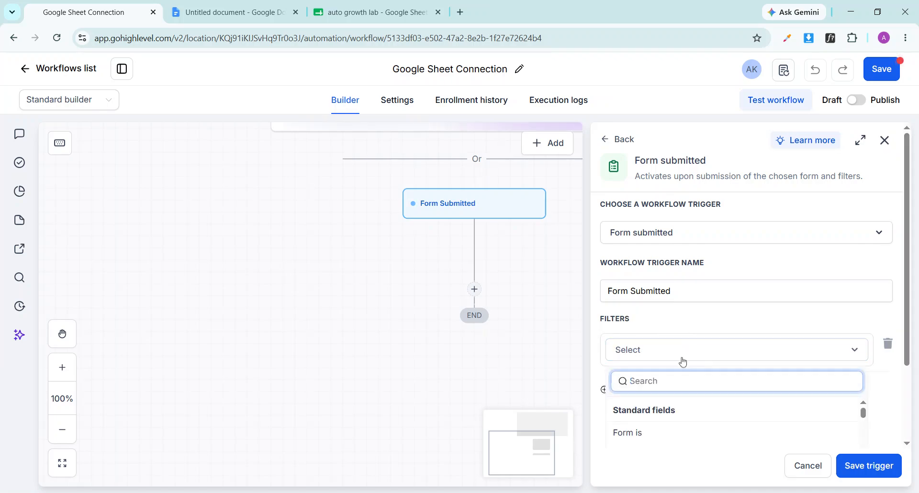
scroll(678, 372, down, 2)
click(641, 335)
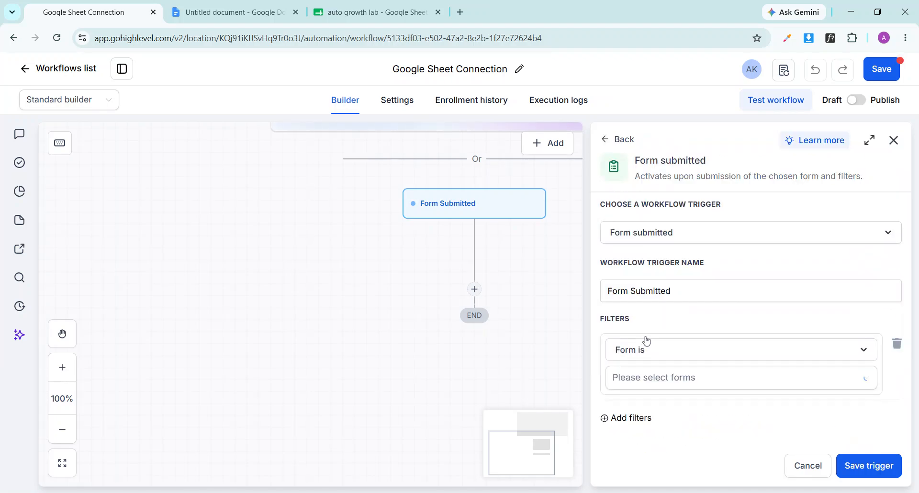
click(677, 378)
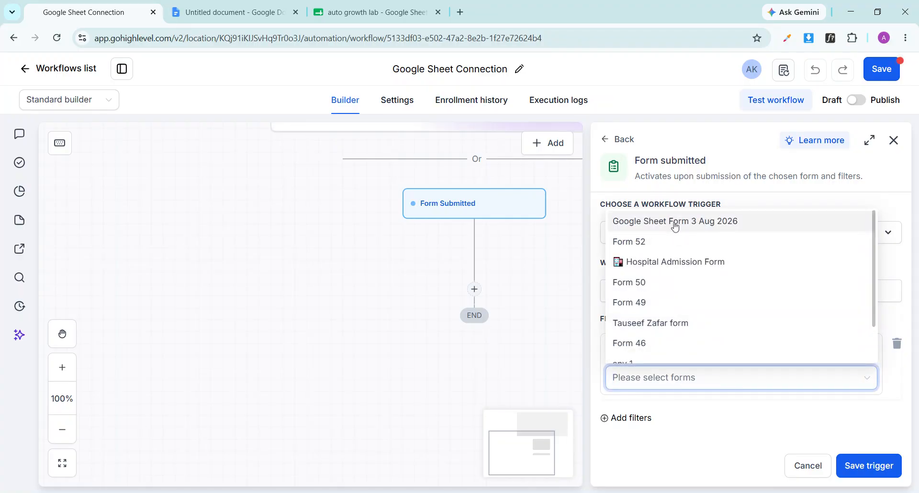
click(680, 227)
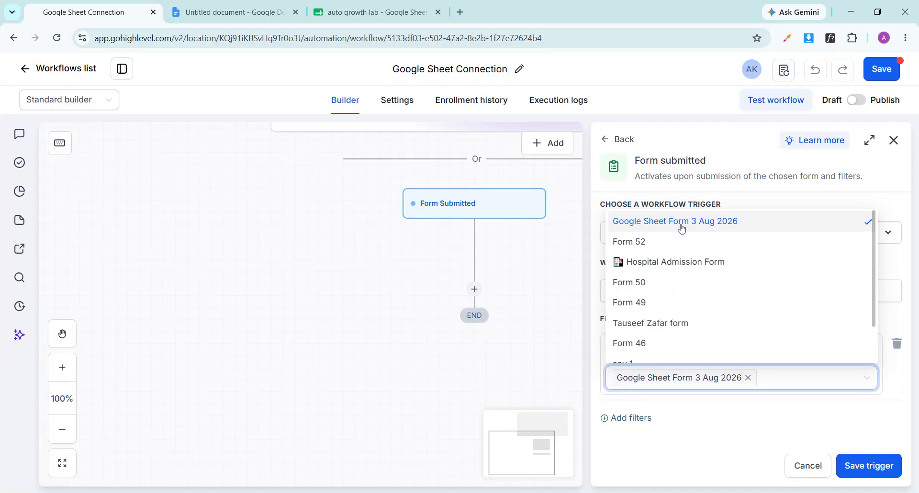
click(708, 438)
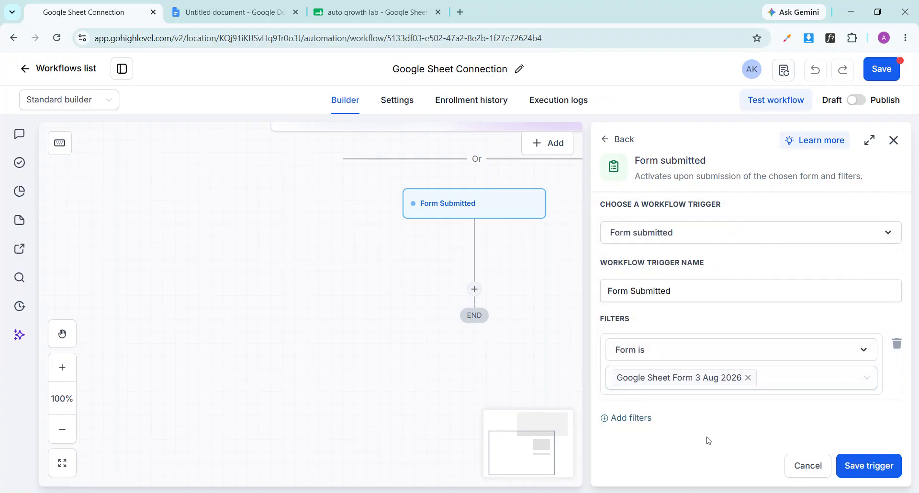
click(858, 467)
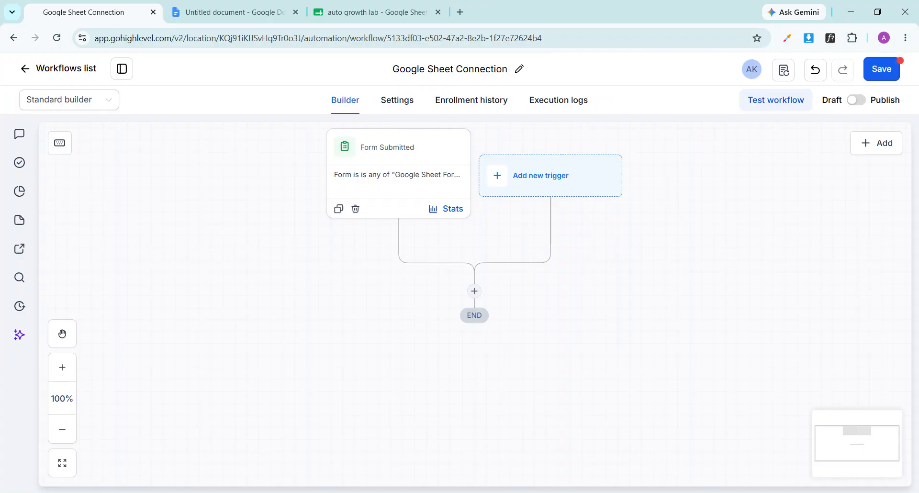
Add a Google Sheets 'Send data to Google Sheets' action right after the form trigger
click(474, 292)
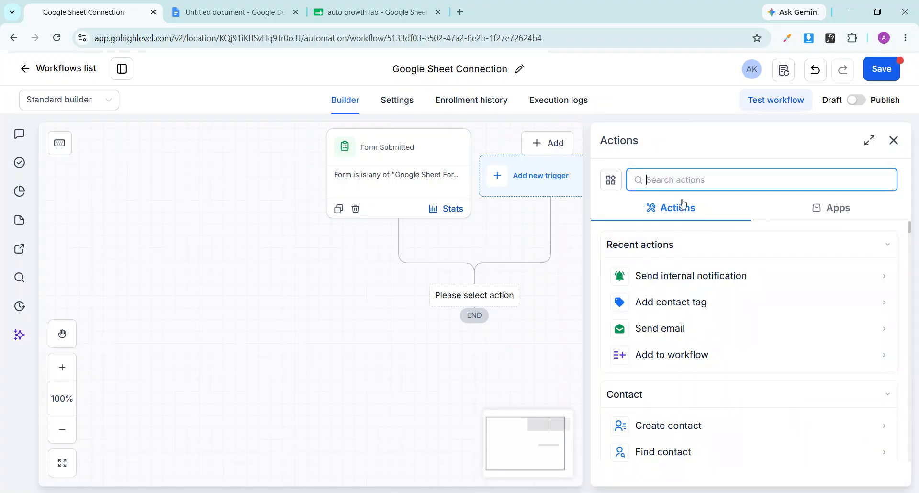
text(google)
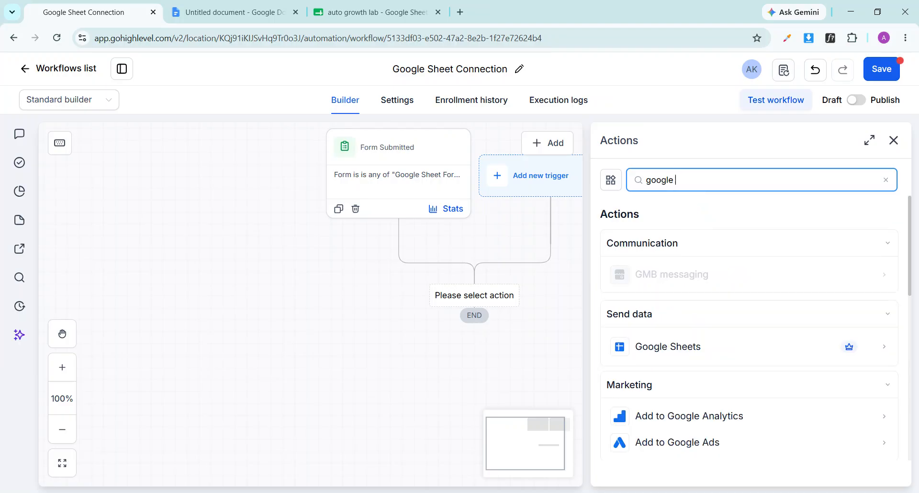
click(693, 347)
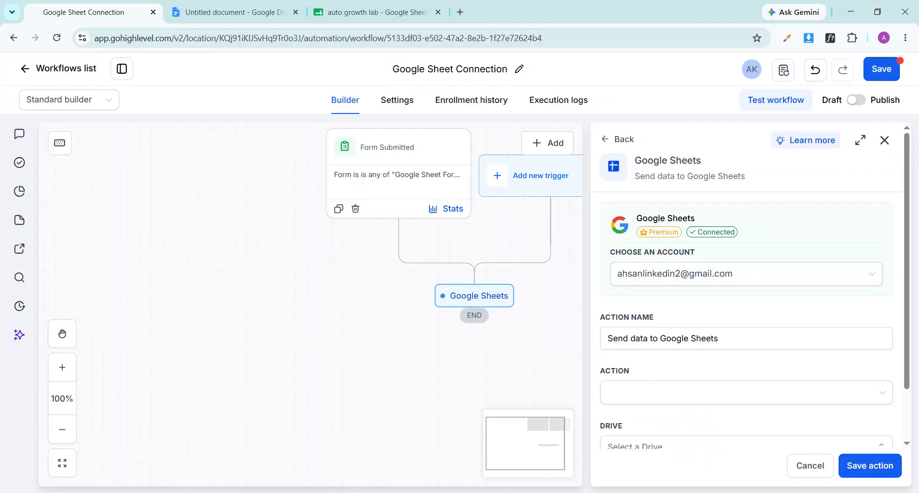
scroll(746, 287, down, 2)
Set the Google Sheets action type to Update specific spreadsheet row
click(727, 218)
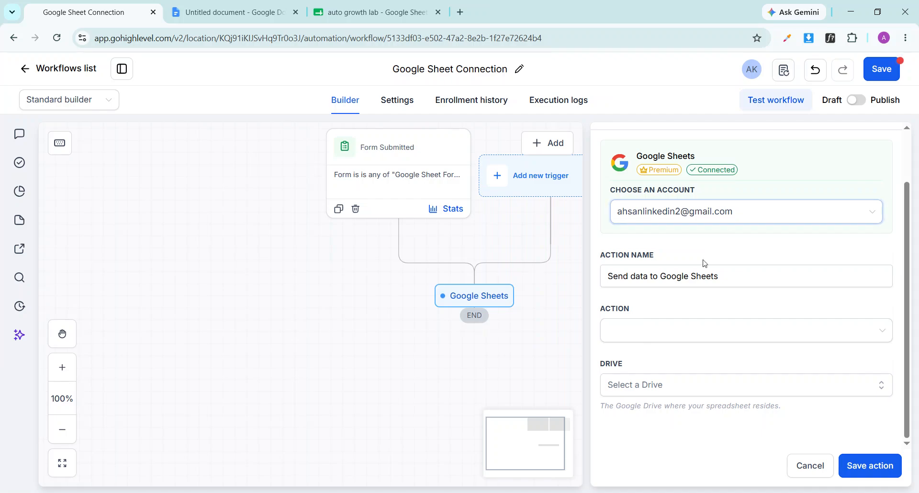
click(687, 337)
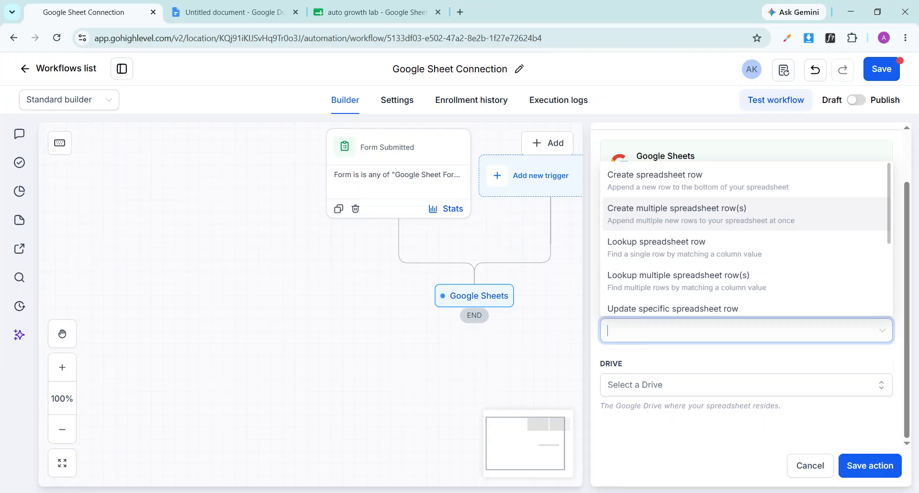
scroll(667, 289, down, 1)
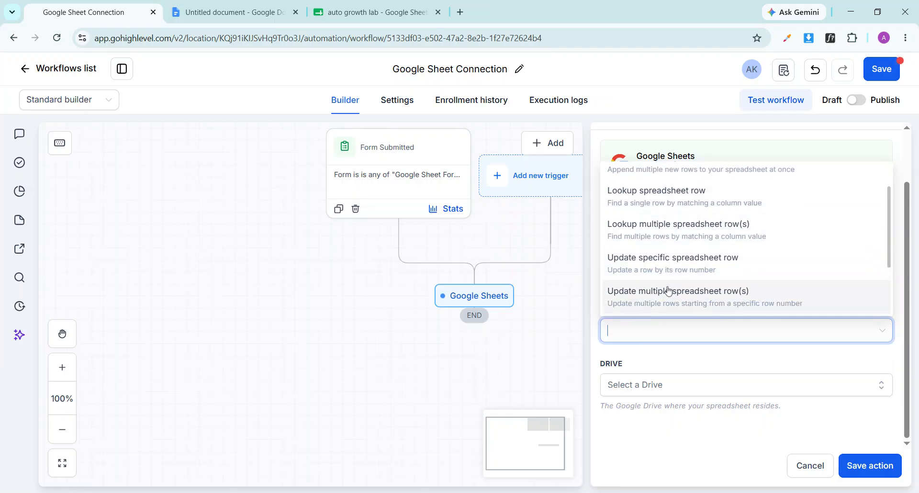
scroll(694, 270, down, 3)
scroll(694, 271, up, 3)
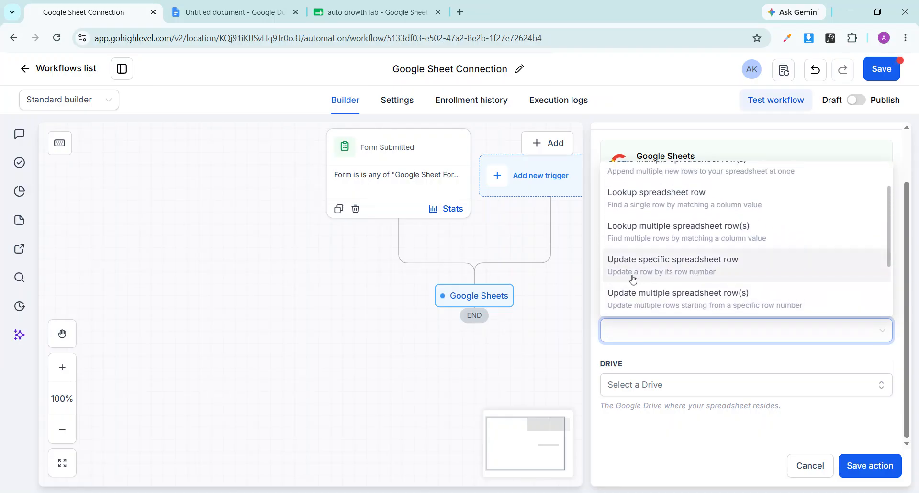
click(672, 270)
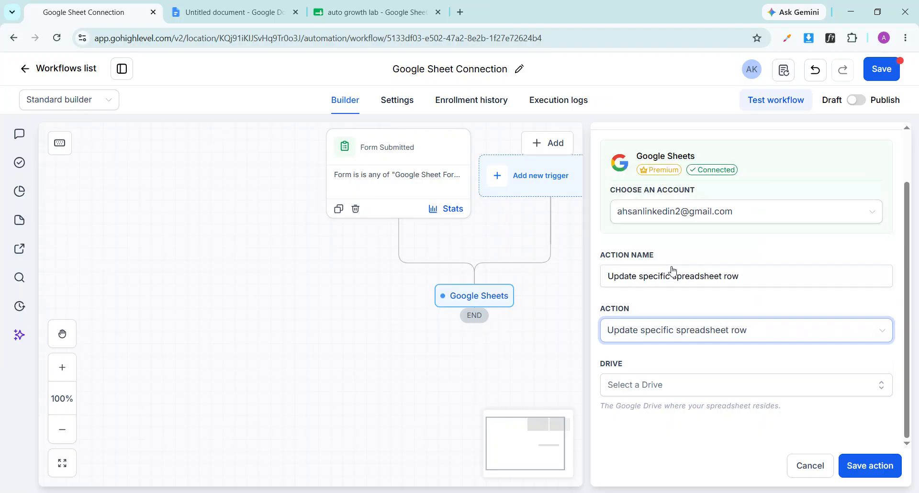
Target My Drive, the 'auto growth lab' spreadsheet and its Sheet1 worksheet
click(664, 389)
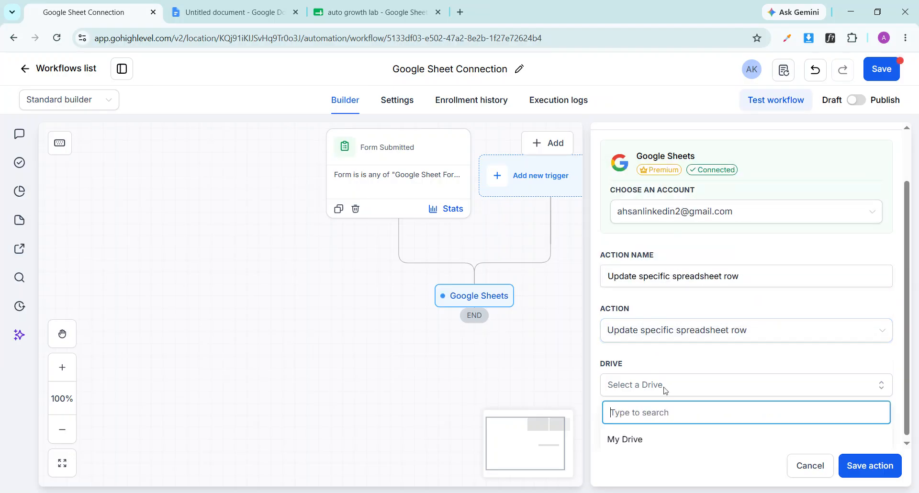
click(630, 436)
scroll(676, 384, down, 1)
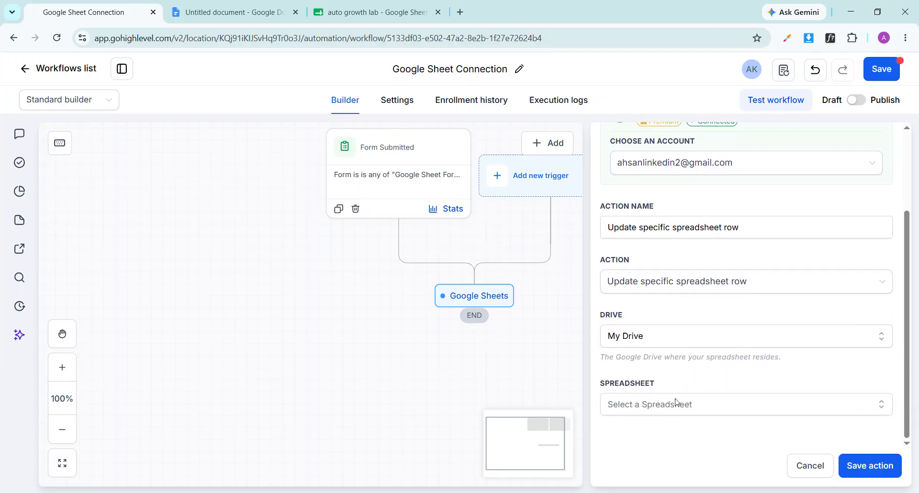
click(674, 407)
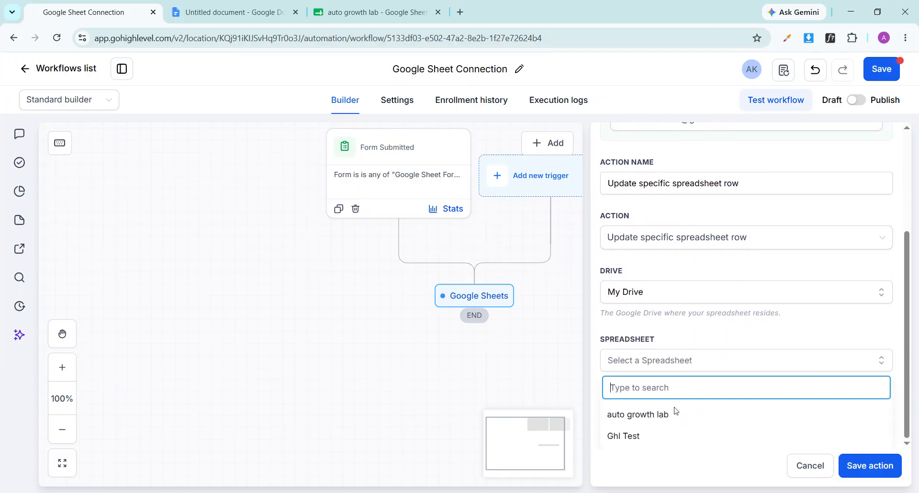
click(648, 419)
scroll(648, 418, down, 1)
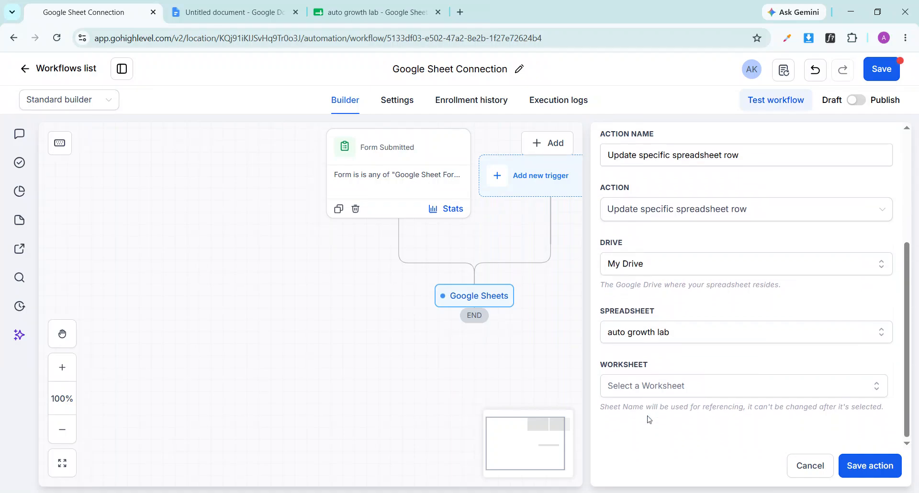
click(669, 389)
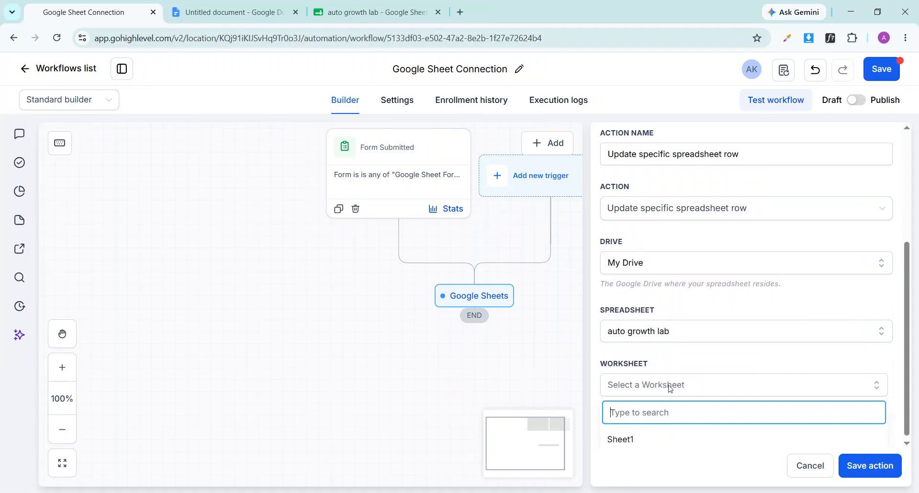
click(630, 438)
scroll(687, 396, down, 3)
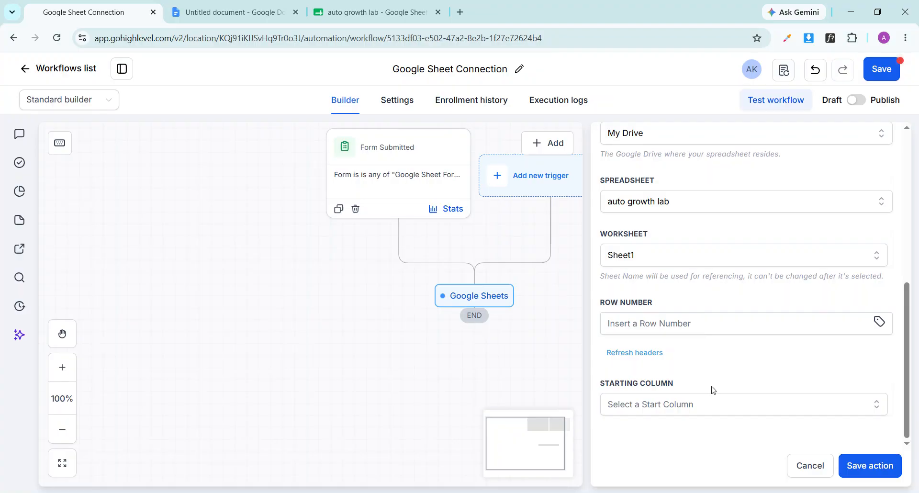
Set the column range from Starting Column Name (A) to Ending Column Address (D)
click(704, 406)
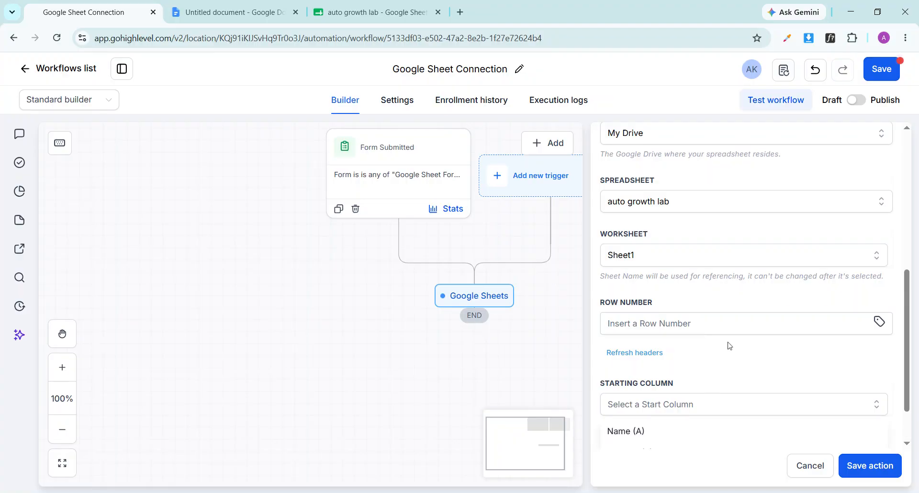
scroll(726, 345, down, 1)
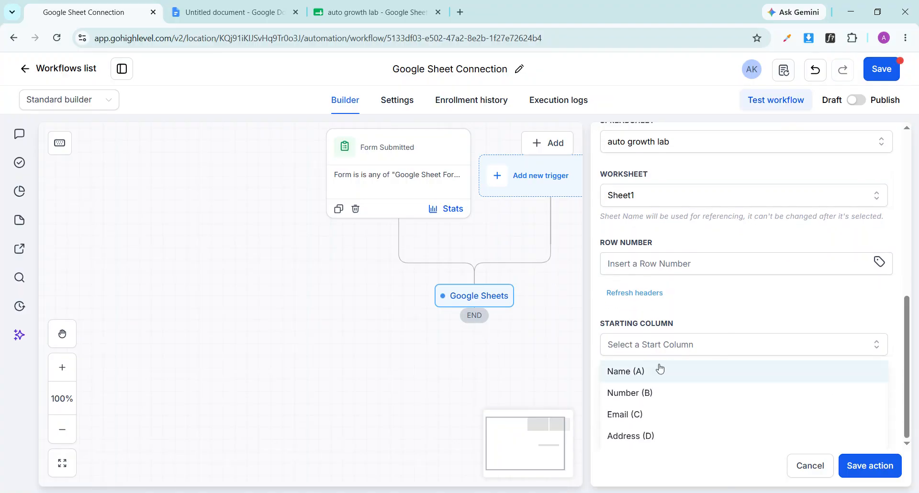
click(637, 372)
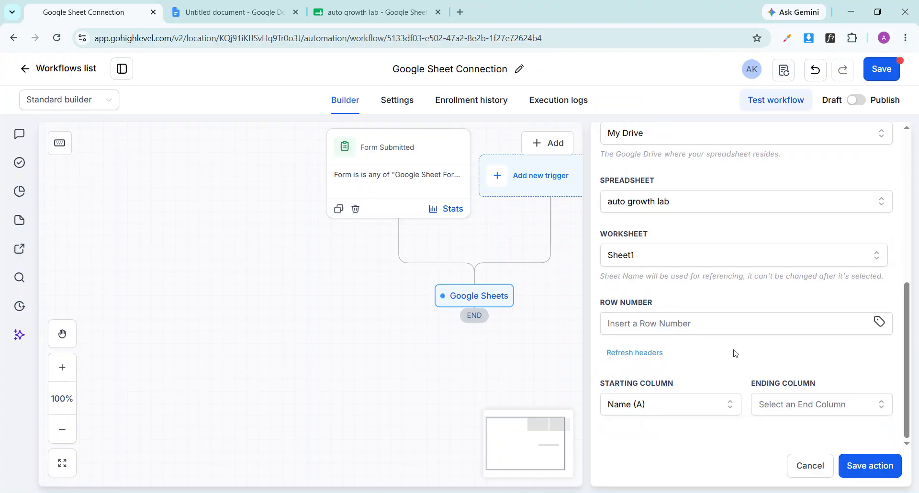
click(823, 404)
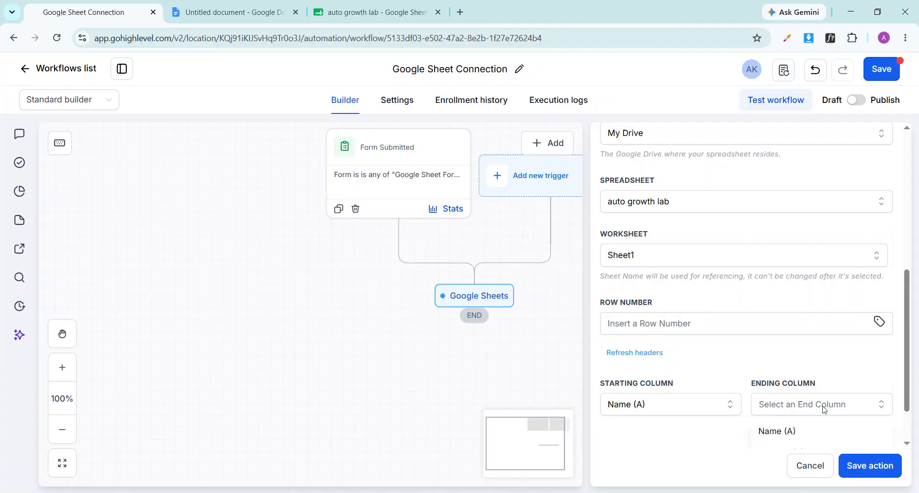
scroll(809, 411, down, 1)
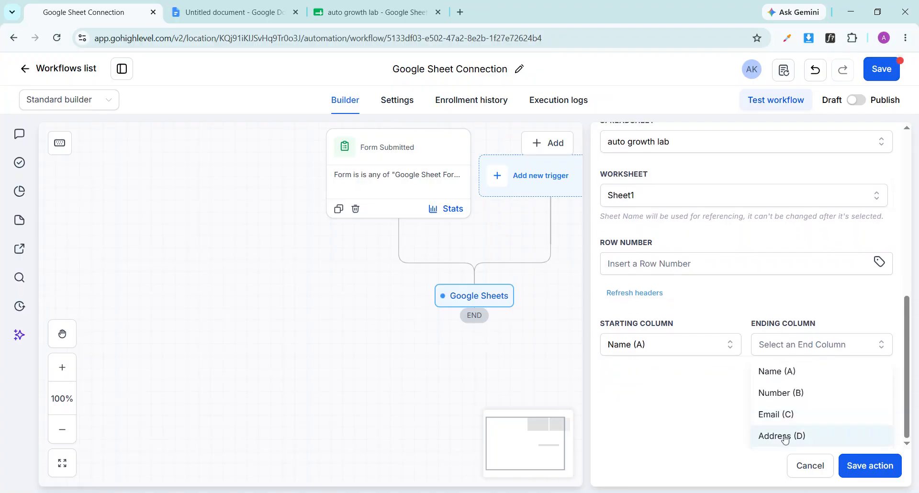
click(783, 435)
scroll(783, 437, down, 1)
scroll(746, 287, down, 2)
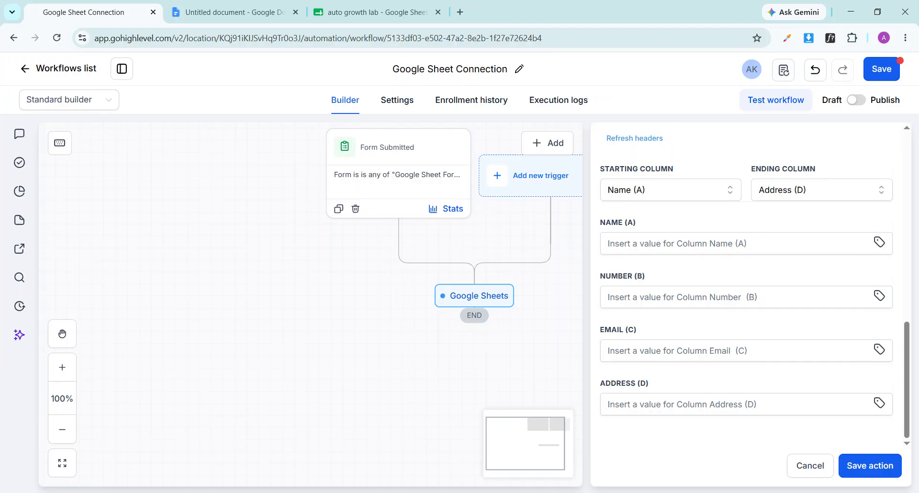
Fill Name, Number, Email and Address columns with contact Full Name, Phone, Email and City
click(879, 242)
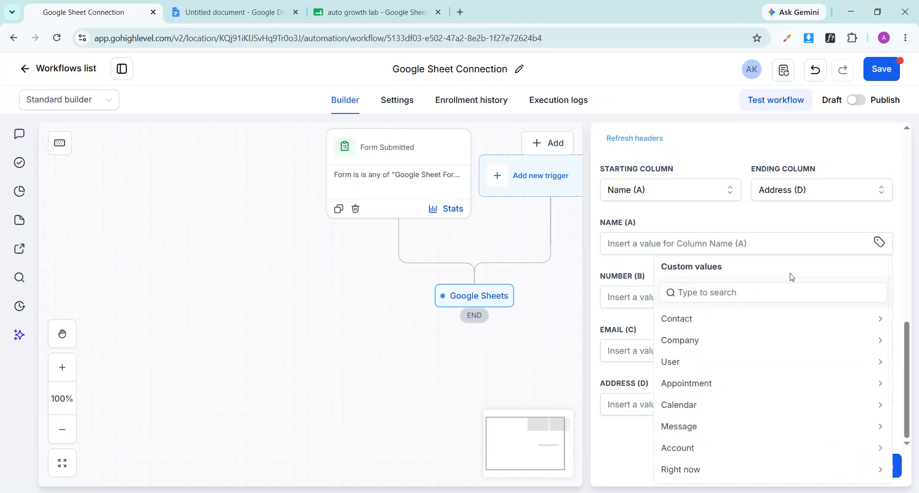
click(715, 321)
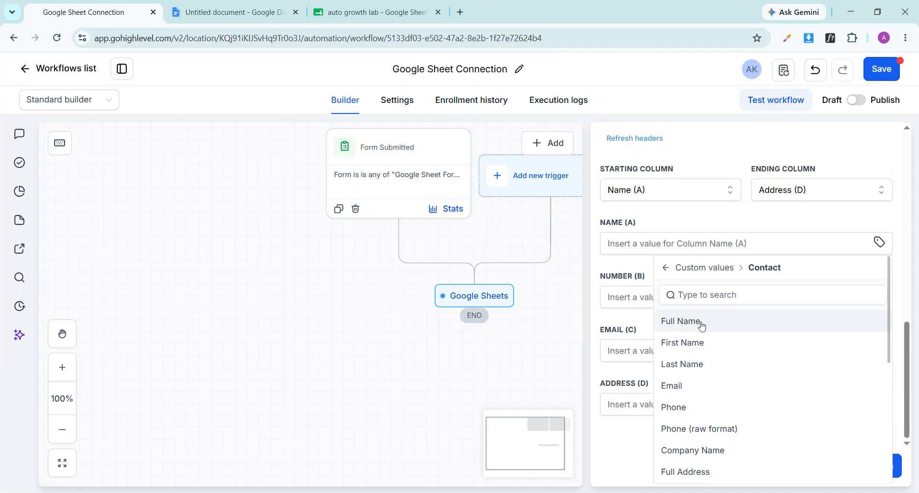
click(679, 321)
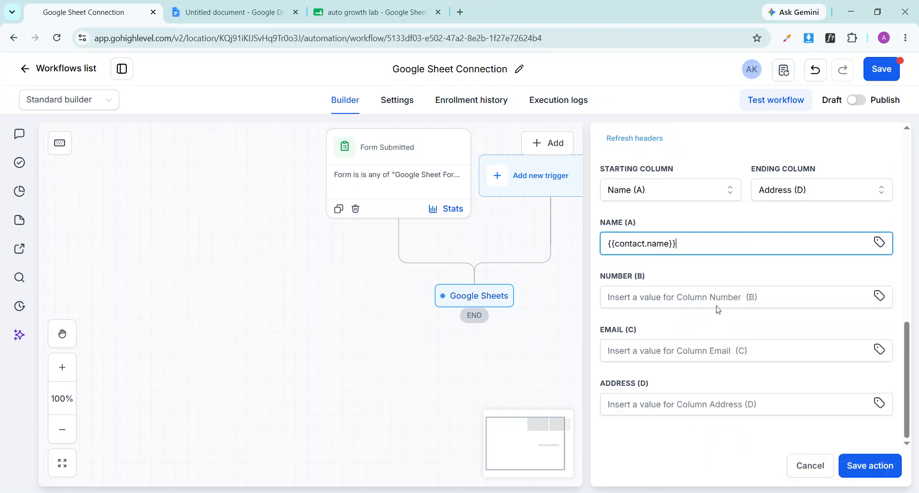
click(879, 295)
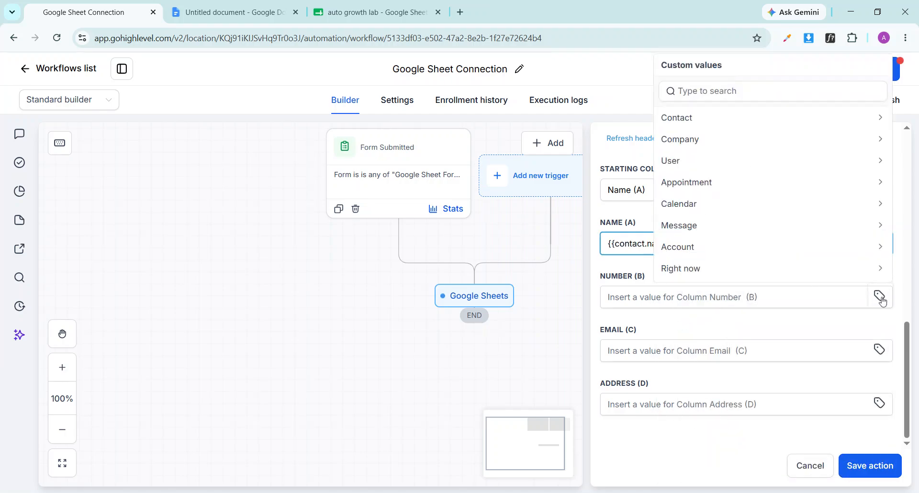
click(690, 118)
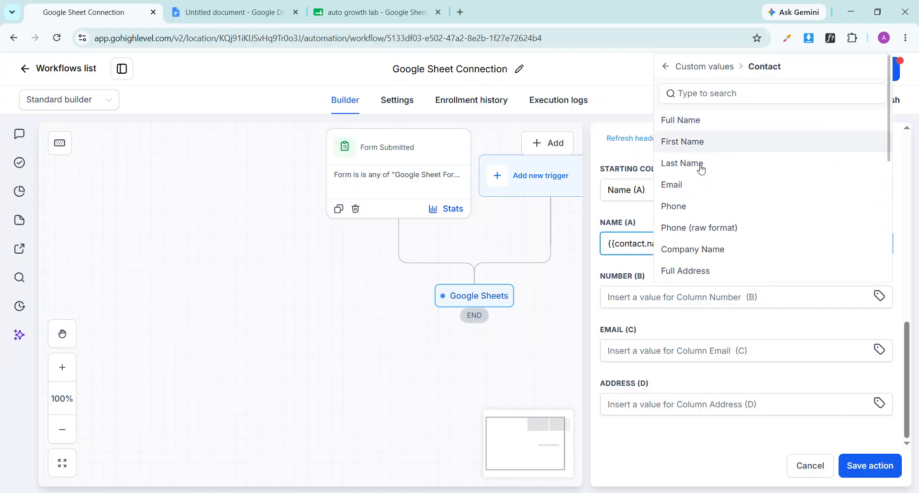
click(685, 211)
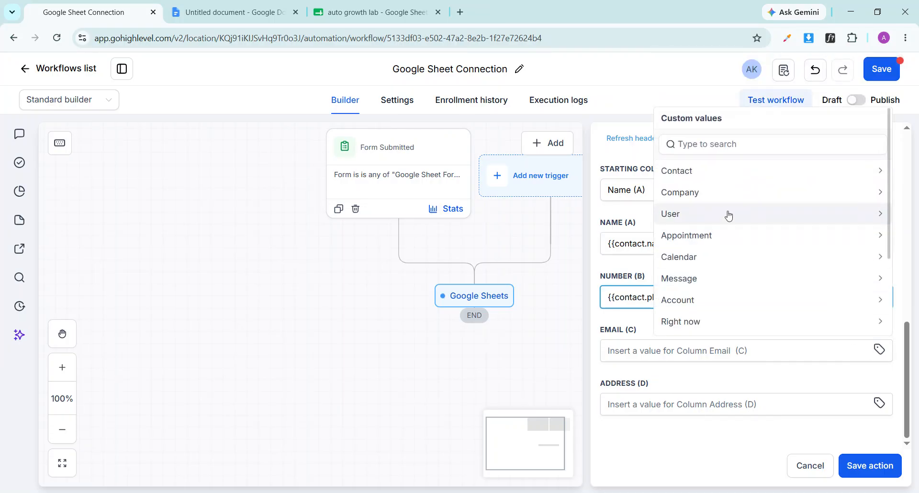
click(697, 173)
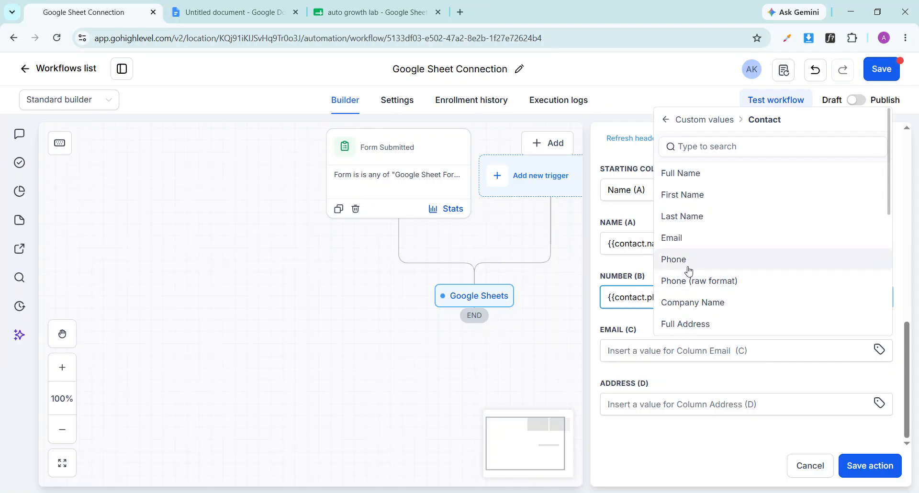
click(701, 239)
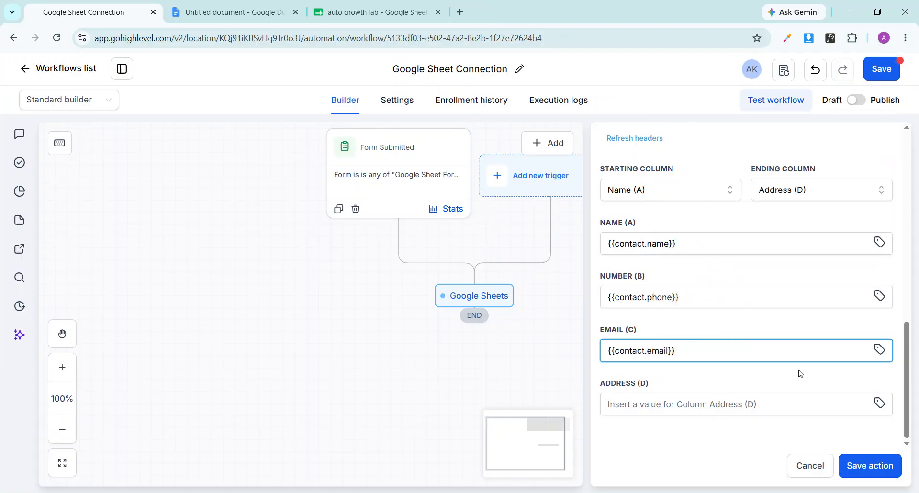
click(879, 403)
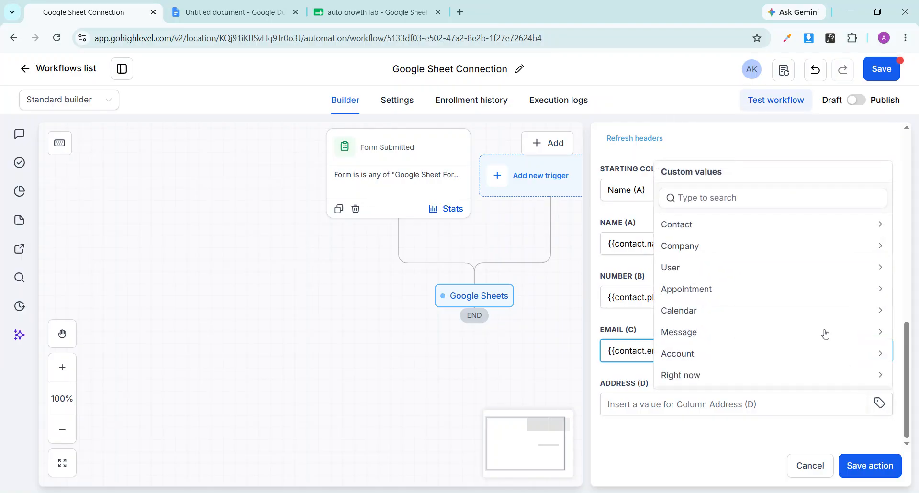
click(715, 225)
scroll(708, 297, down, 3)
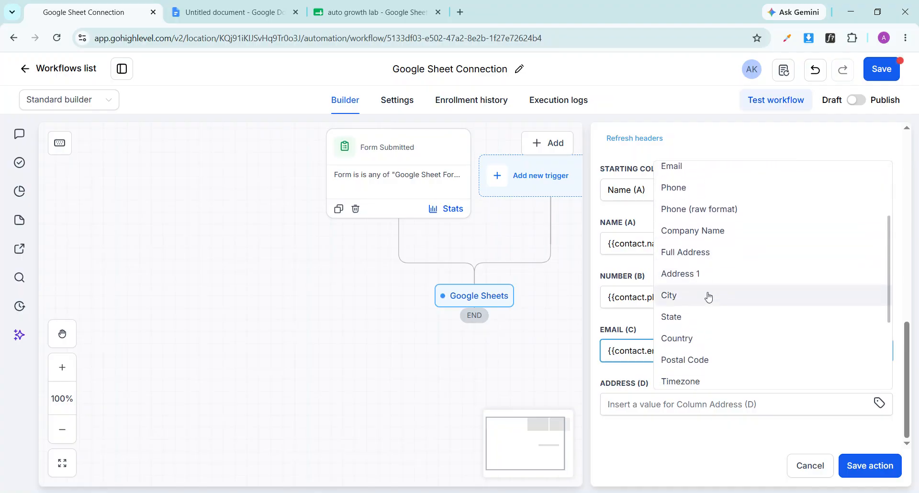
click(706, 294)
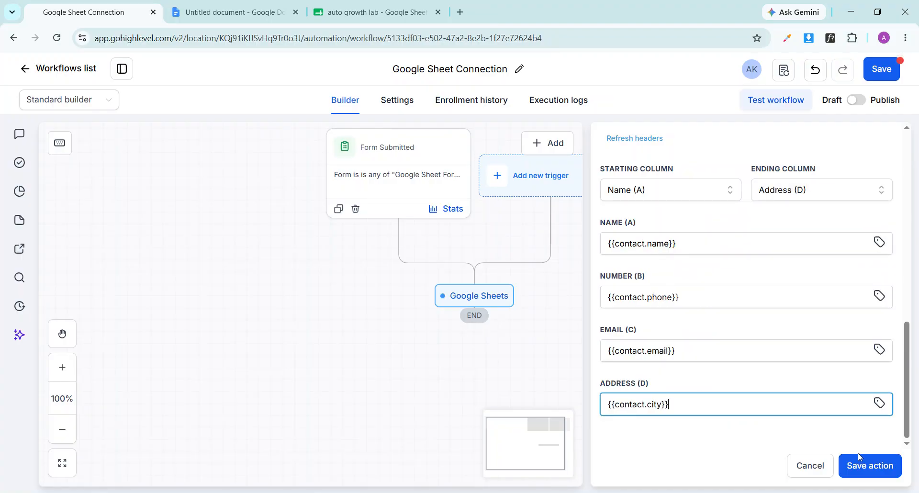
Enter row number 1, refresh the sheet headers, and save the Google Sheets action
click(876, 475)
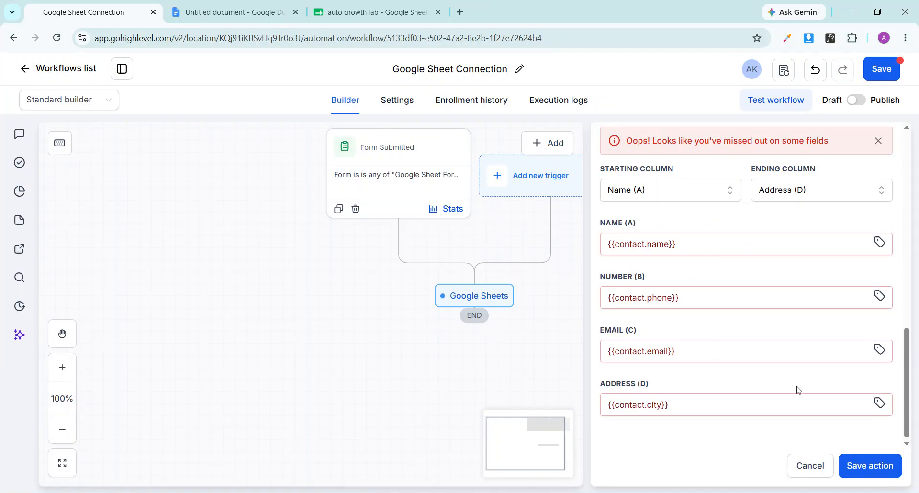
scroll(779, 331, up, 5)
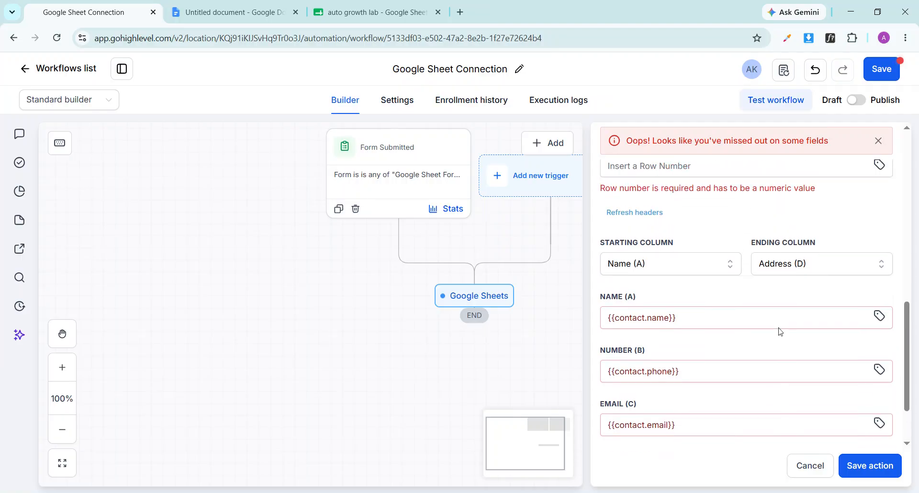
click(732, 278)
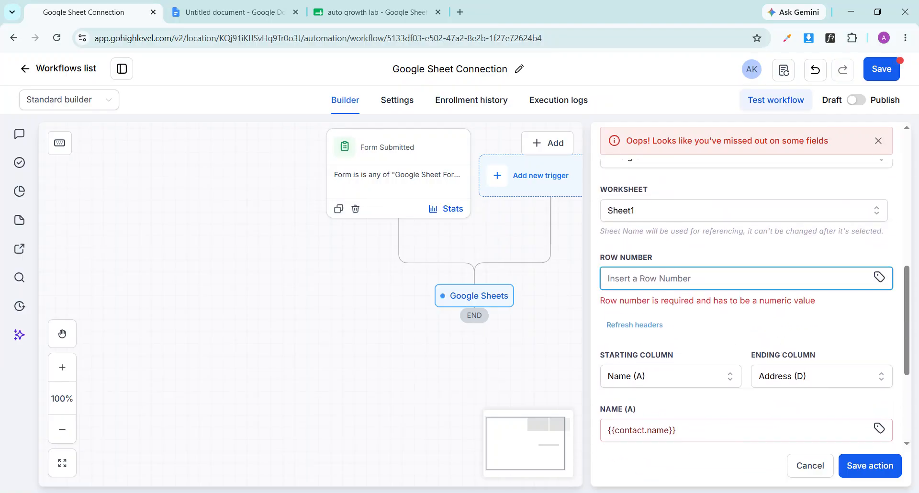
text(1)
click(661, 307)
scroll(675, 314, down, 4)
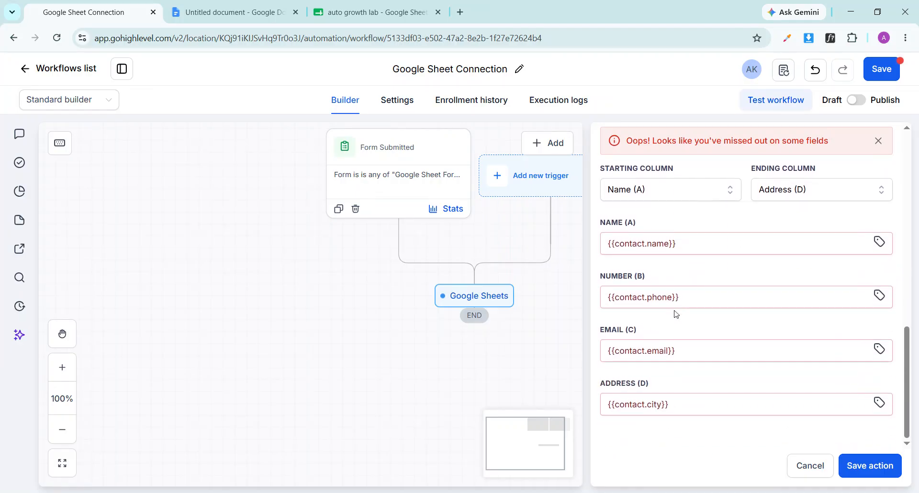
click(877, 140)
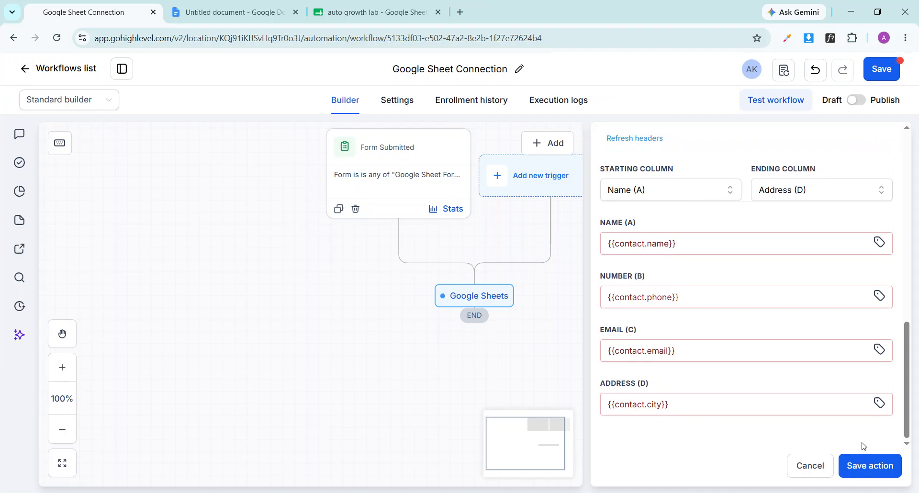
click(864, 466)
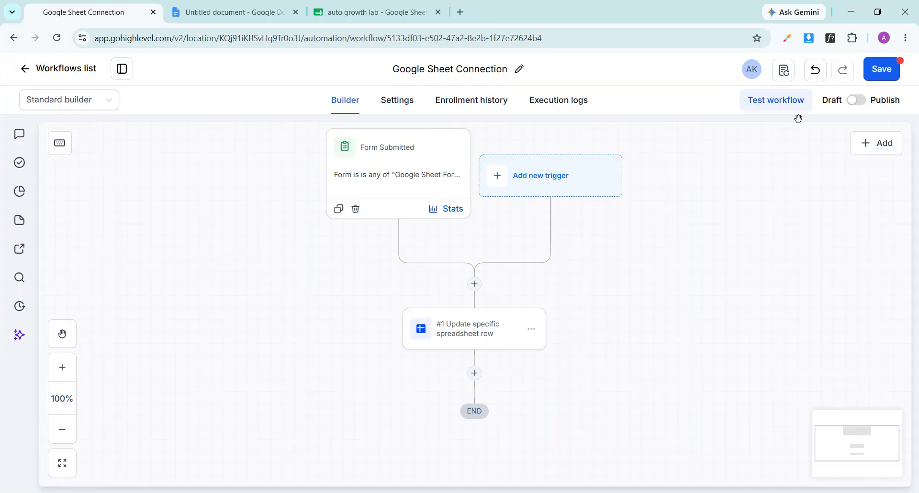
Publish and save the workflow, returning to the Workflows list
click(854, 101)
click(880, 78)
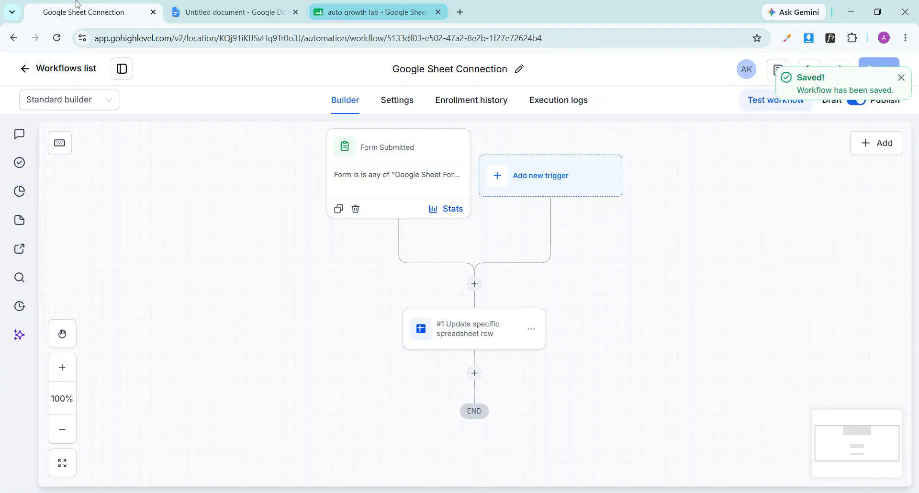
click(52, 70)
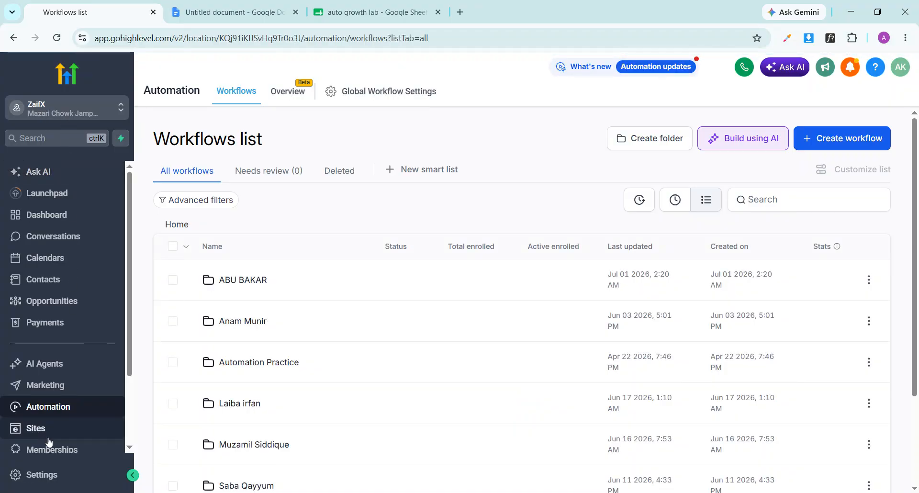
Open the most recent form, Google Sheet Form 3 Aug 2026, from Sites > Forms
click(50, 437)
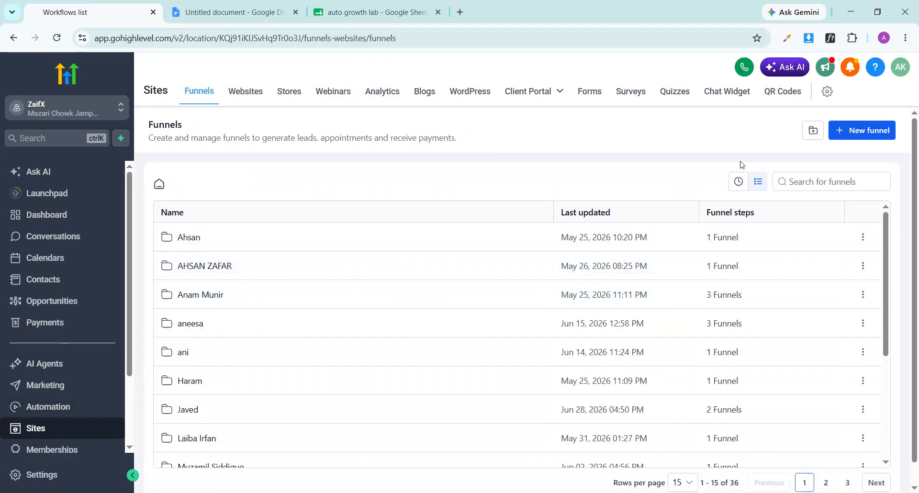
click(589, 92)
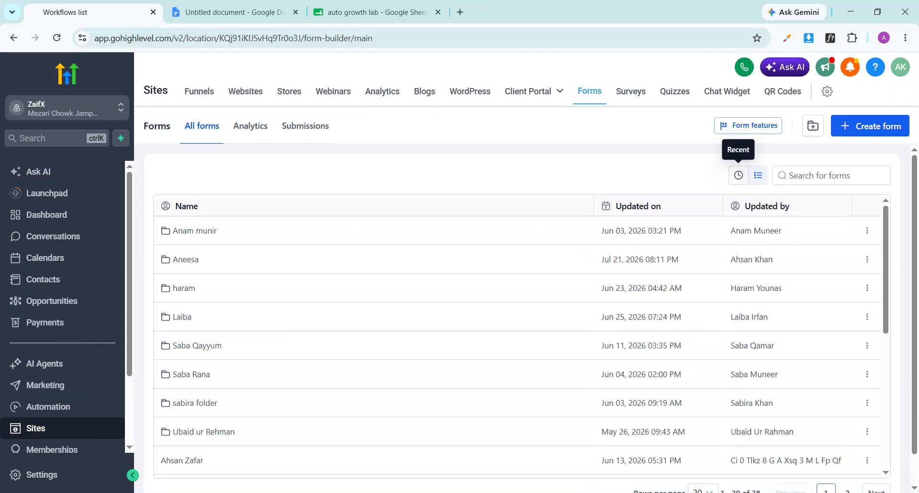
click(738, 176)
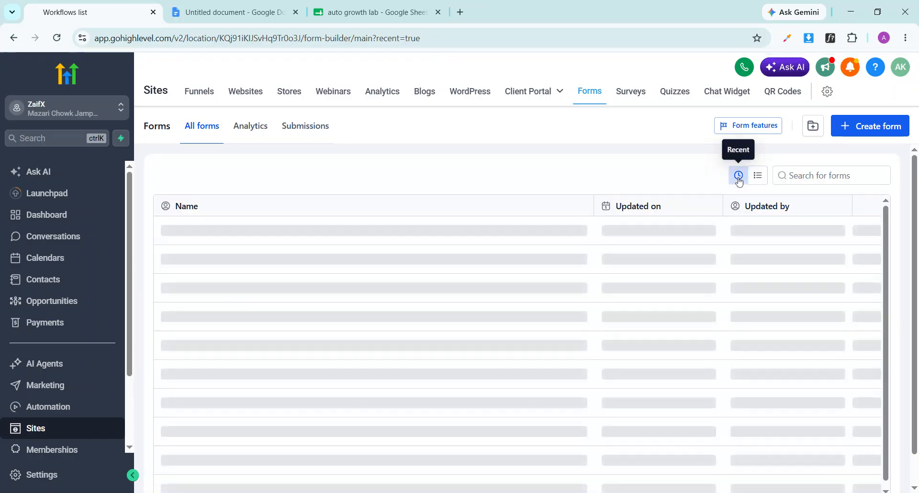
click(257, 232)
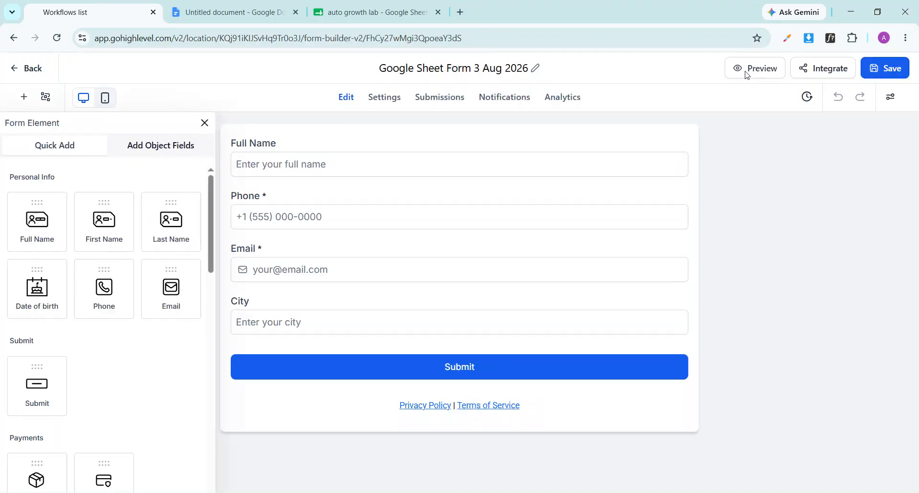
Preview the form in a new tab after checking the auto growth lab sheet
click(746, 69)
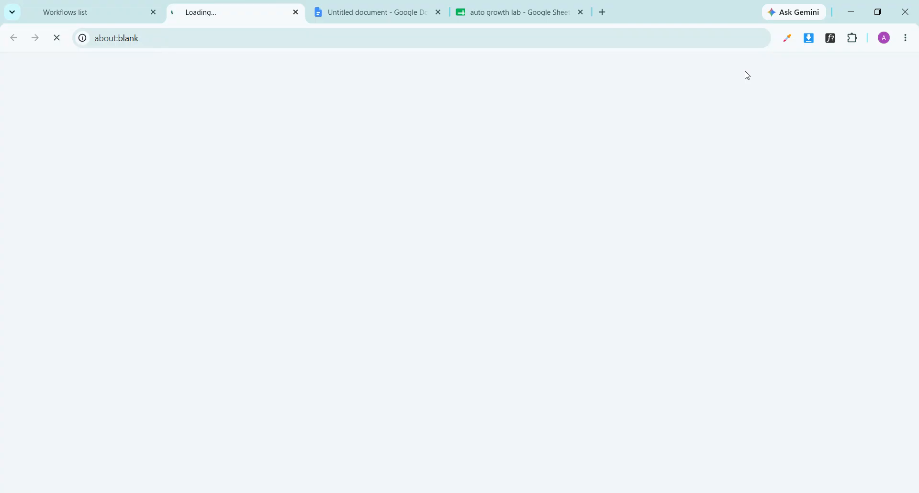
click(527, 7)
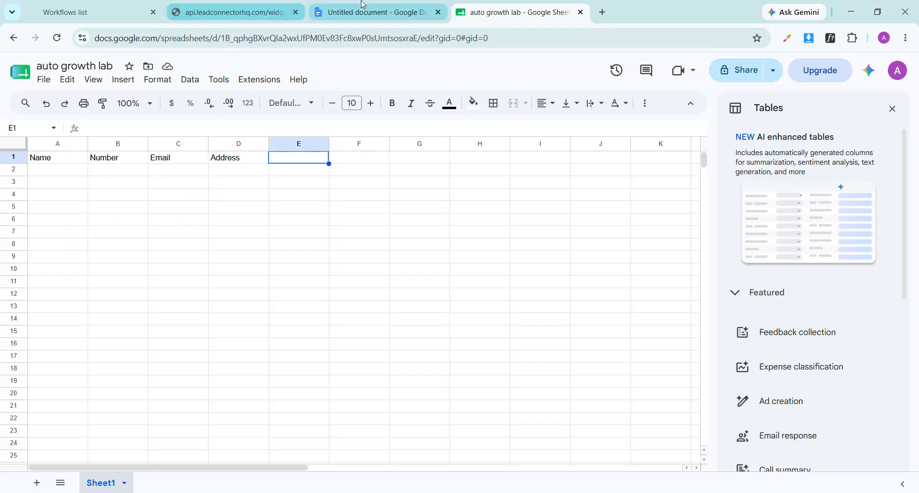
click(229, 12)
Fill in the test contact's full name, autofilled phone and email, and a new city, then submit
click(306, 97)
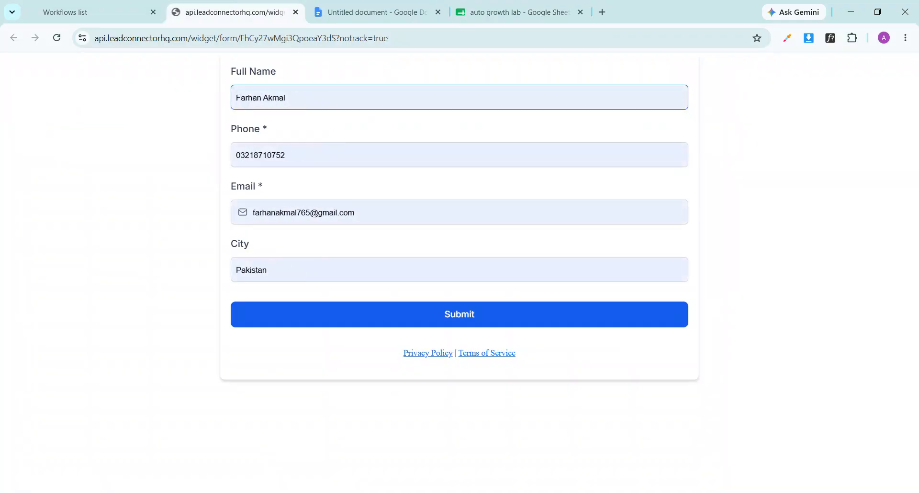
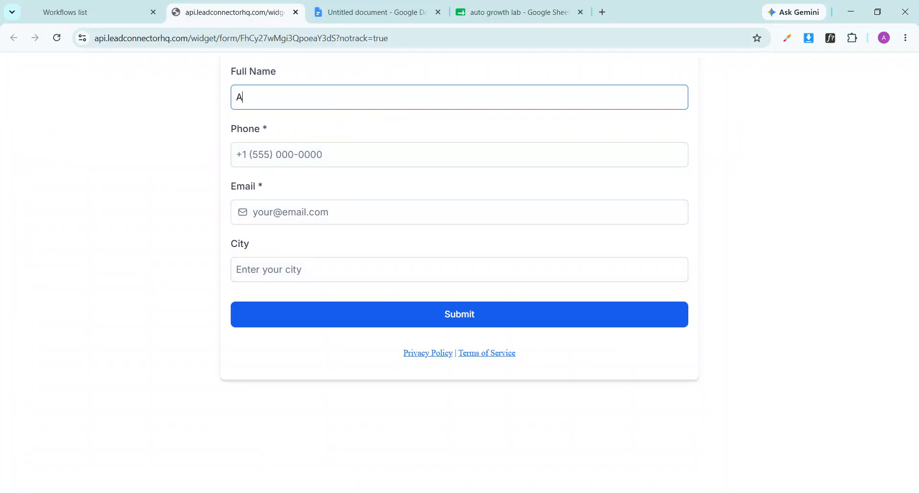
key(Tab)
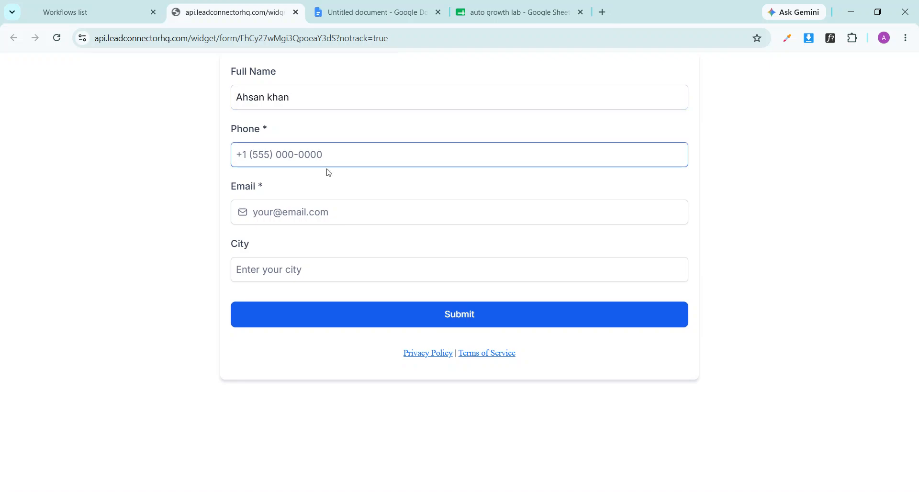
key(Down)
key(Return)
key(Tab)
key(Tab)
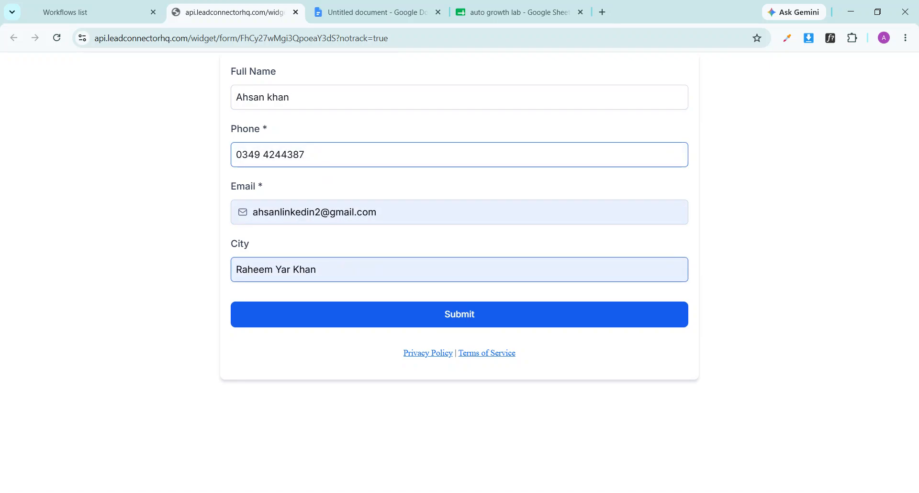
triple_click(306, 269)
text(Jamo)
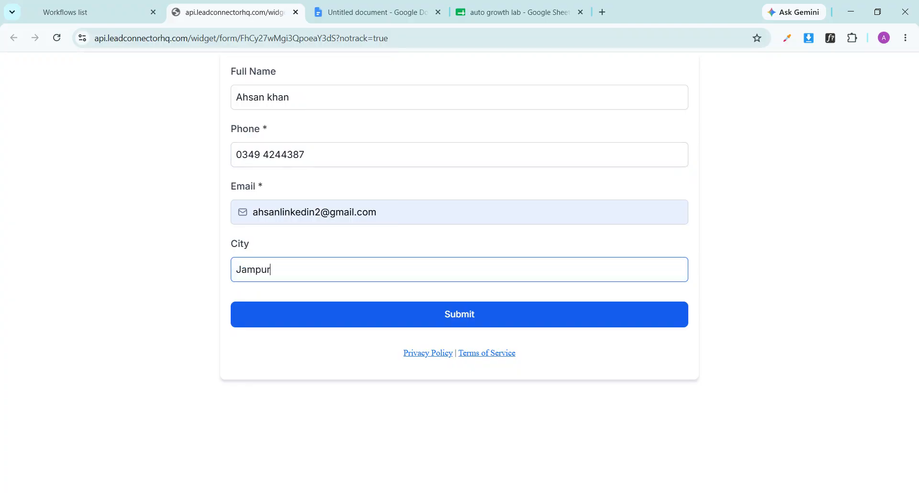
click(393, 213)
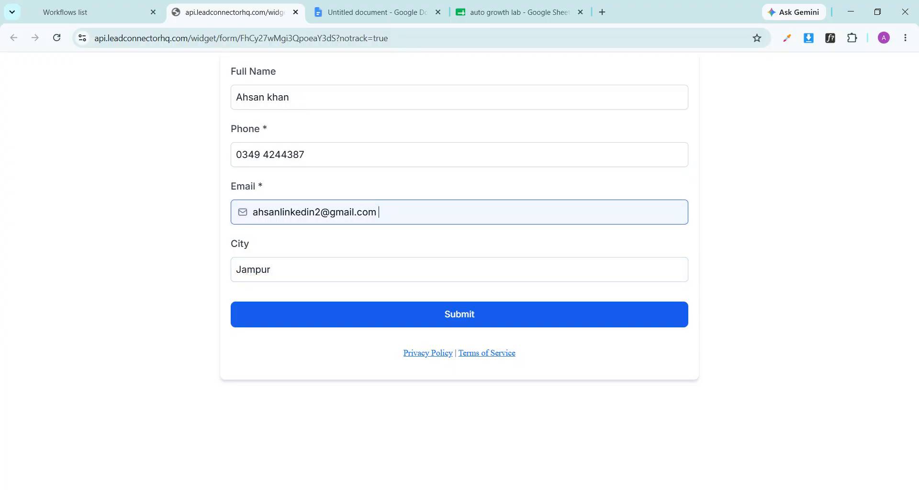
click(401, 268)
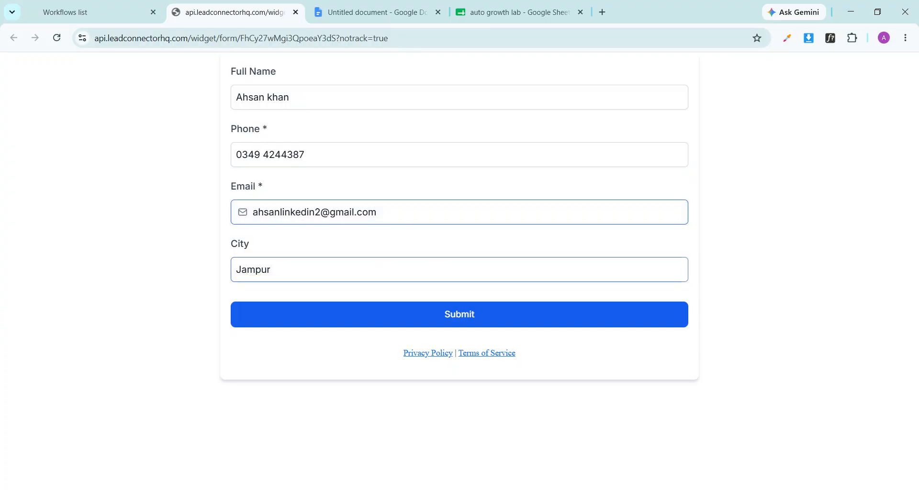
click(451, 316)
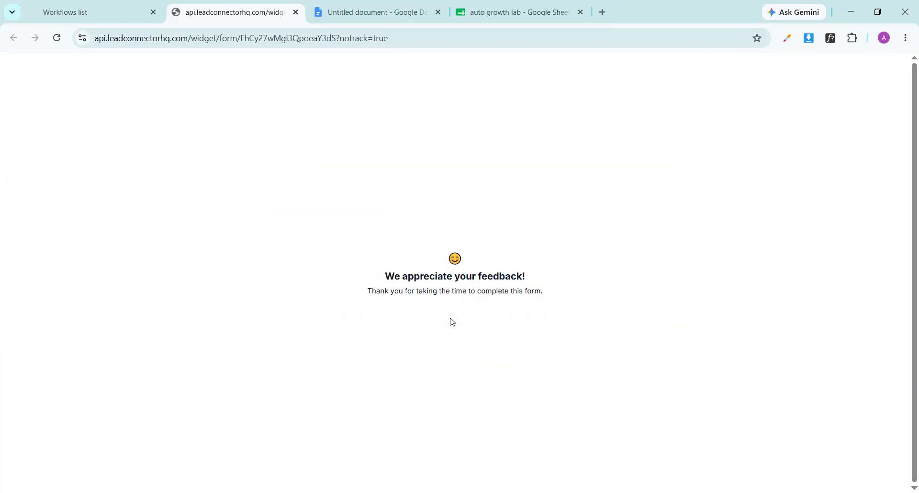
Close the Tables panel and reload the auto growth lab sheet to show the submitted row
click(530, 4)
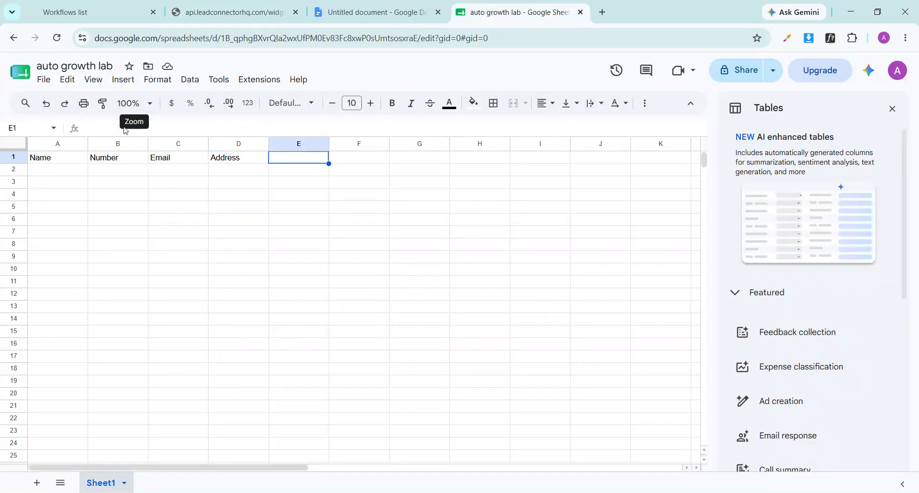
click(80, 174)
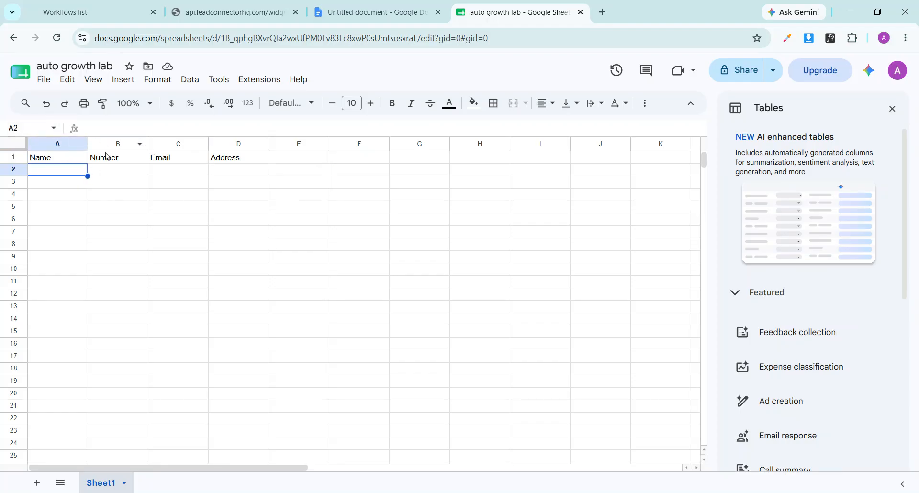
click(76, 160)
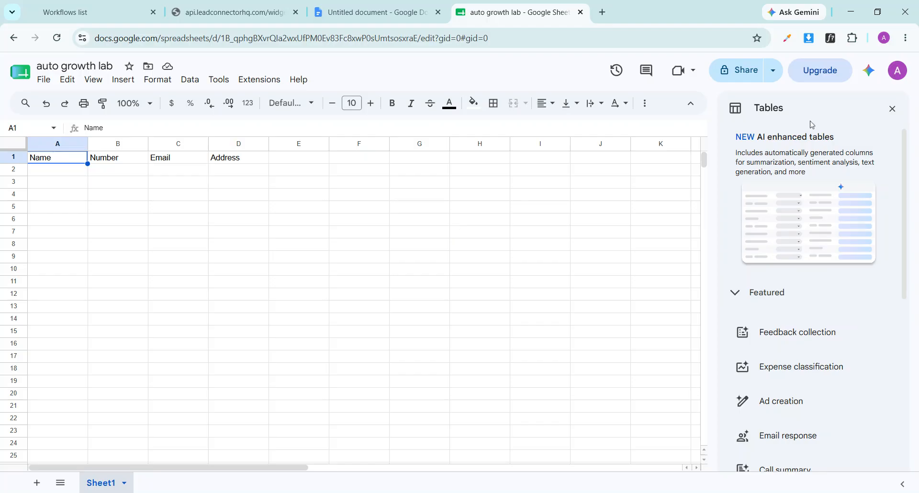
click(891, 109)
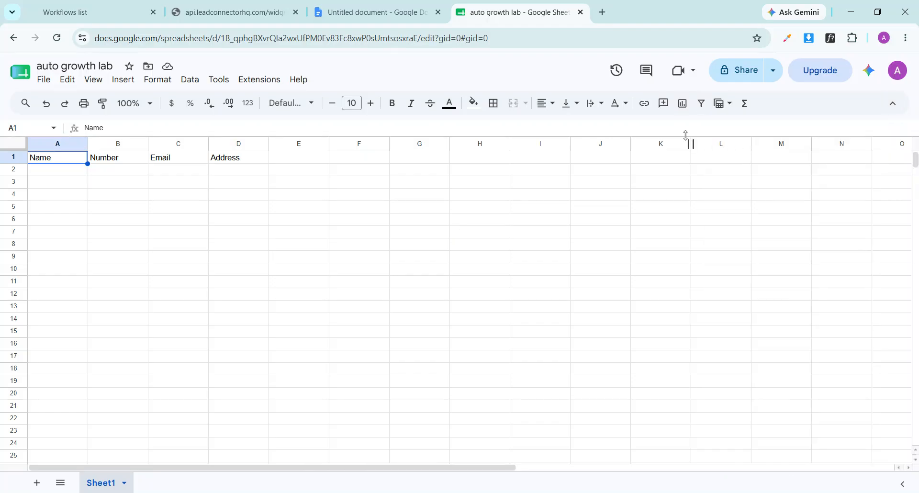
click(57, 38)
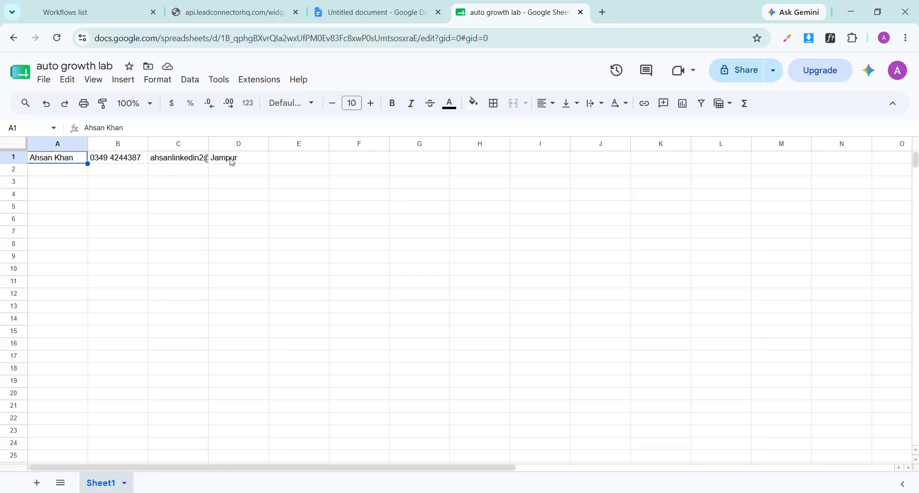
click(107, 6)
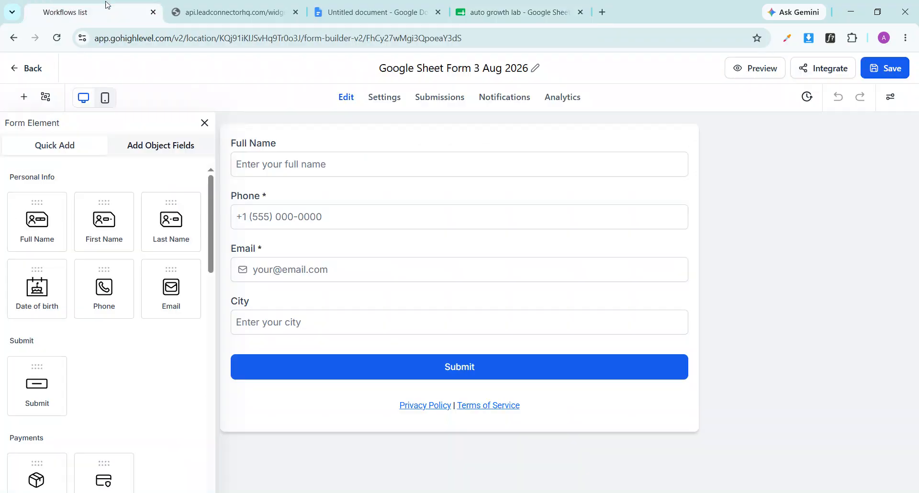
Leave the form builder and open Google Sheet Connection from Automation's Recent workflows list
click(205, 123)
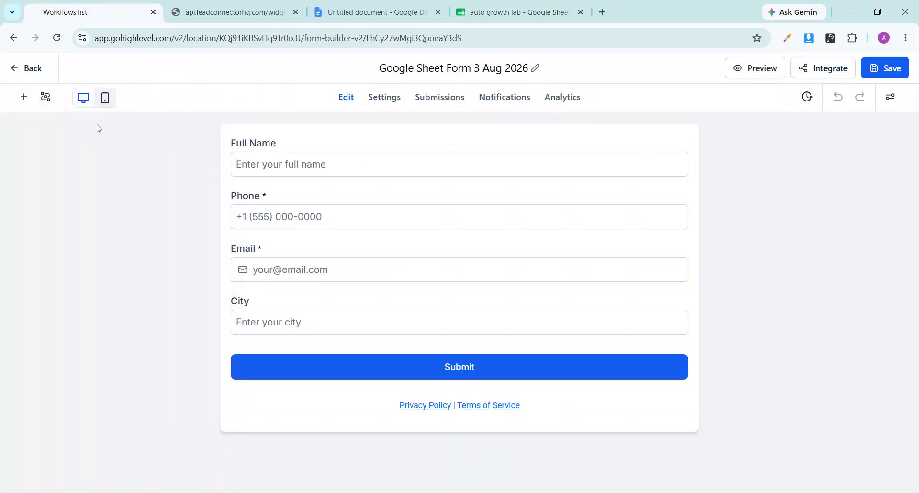
click(21, 70)
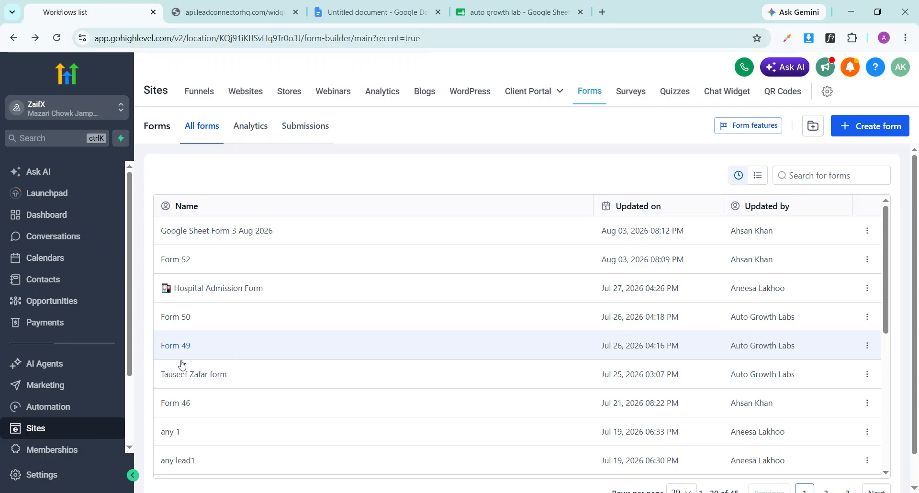
click(72, 409)
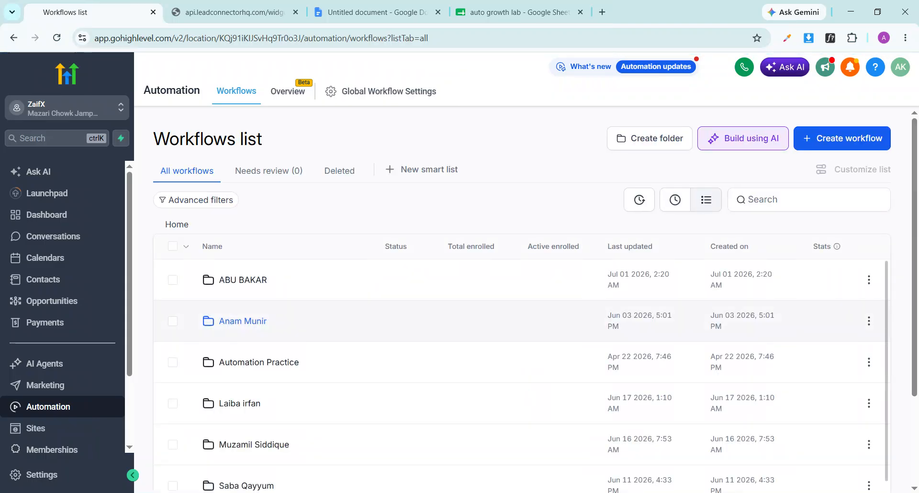
click(674, 202)
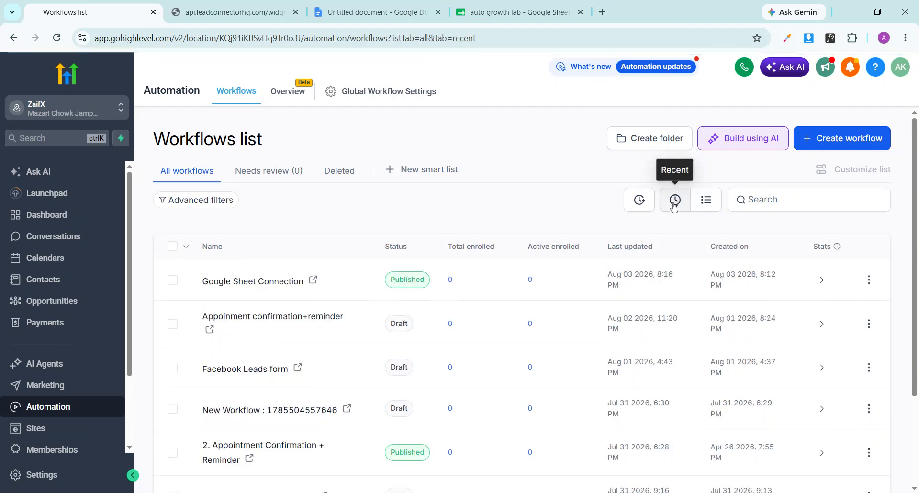
click(258, 282)
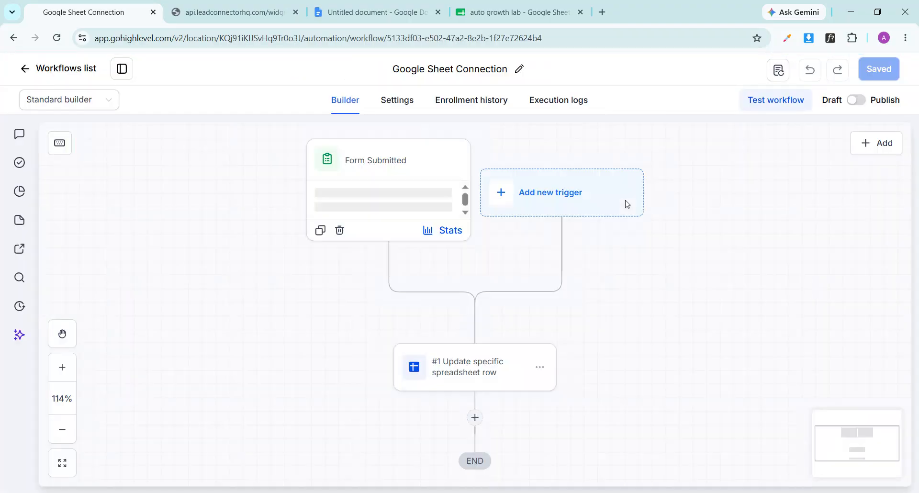
Re-save the Update specific spreadsheet row action and the workflow, then return to the auto growth lab sheet
click(465, 215)
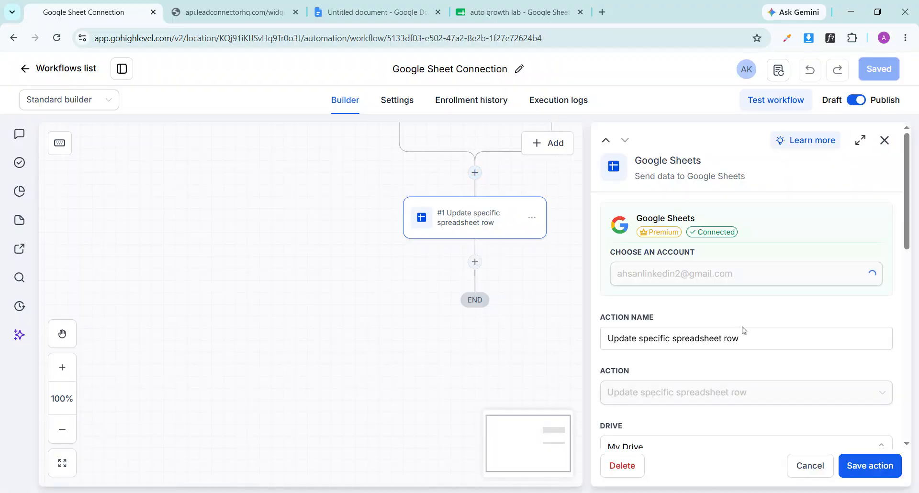
scroll(743, 330, down, 2)
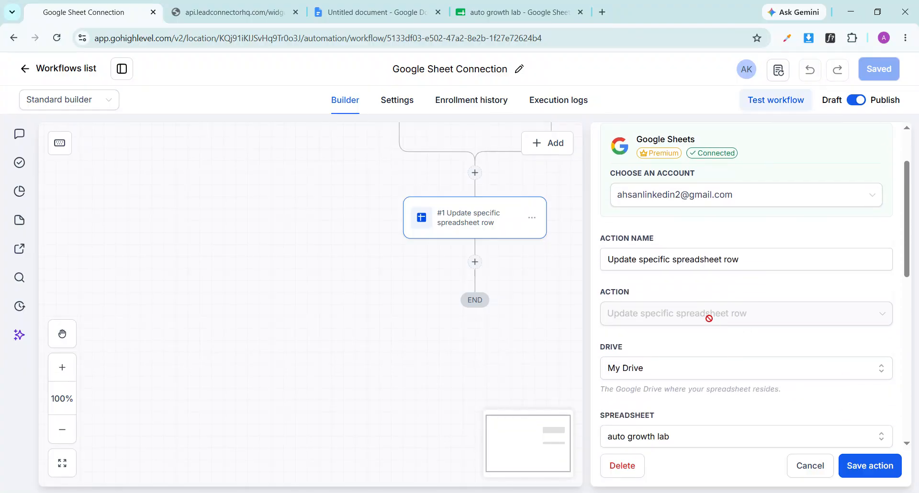
scroll(736, 351, down, 2)
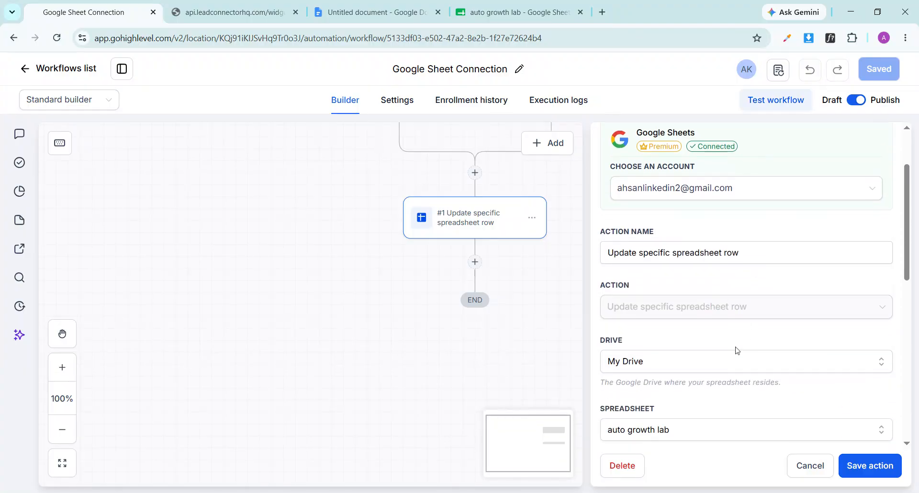
scroll(735, 350, down, 6)
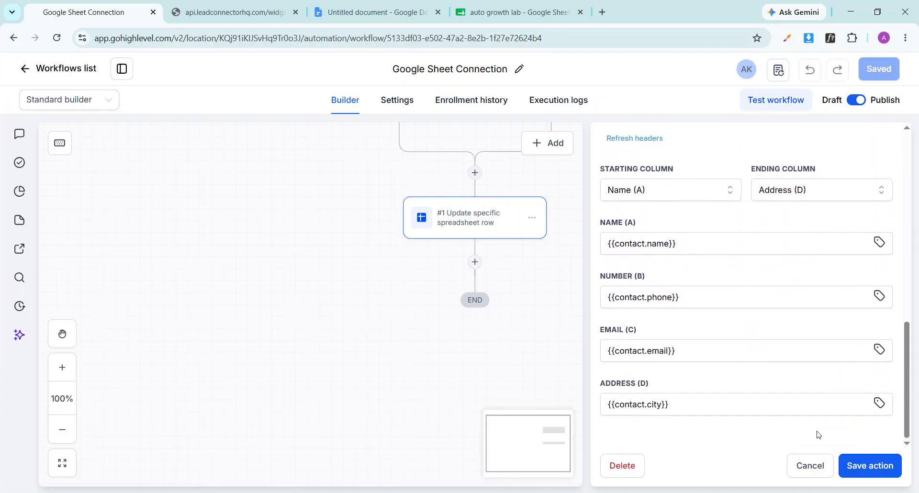
click(866, 471)
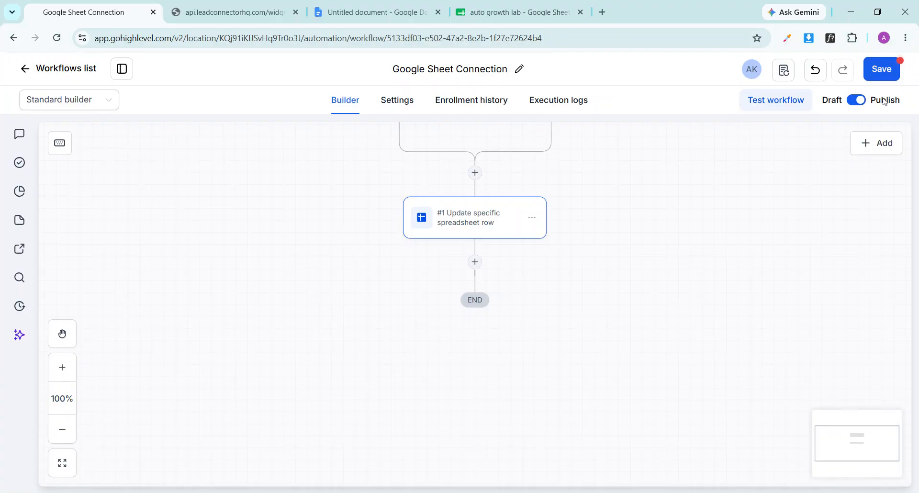
click(883, 71)
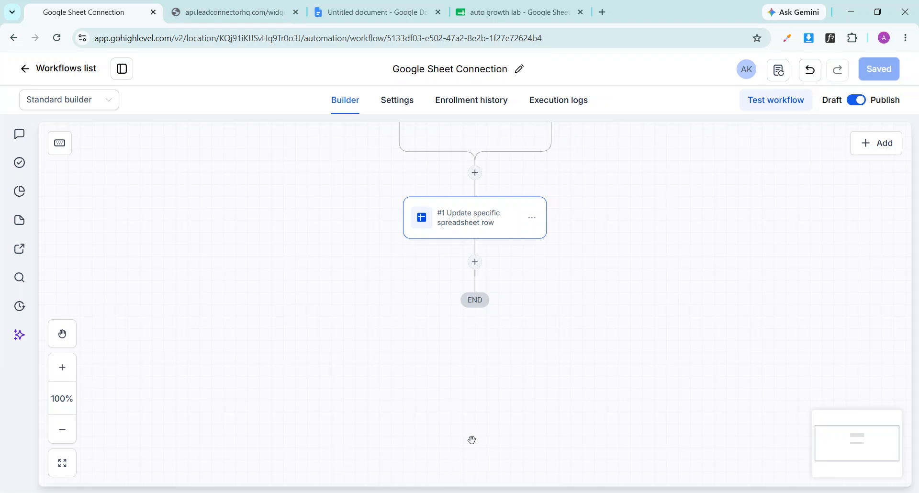
click(517, 12)
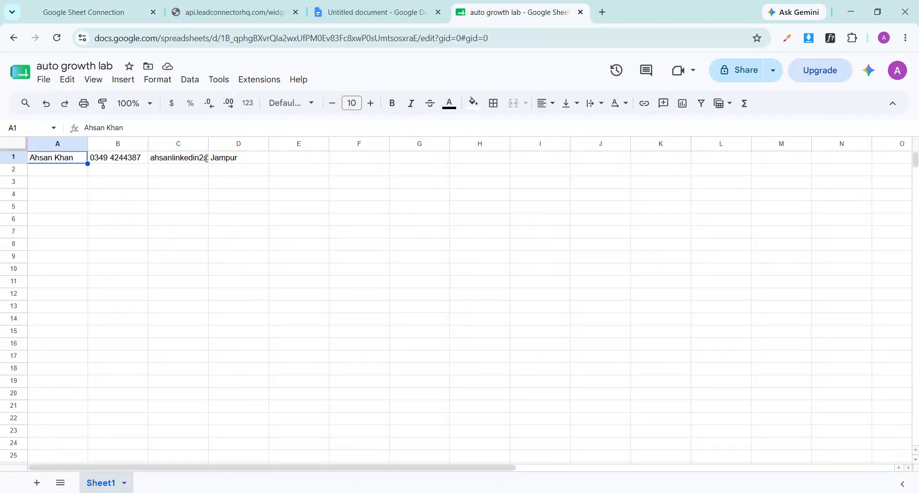